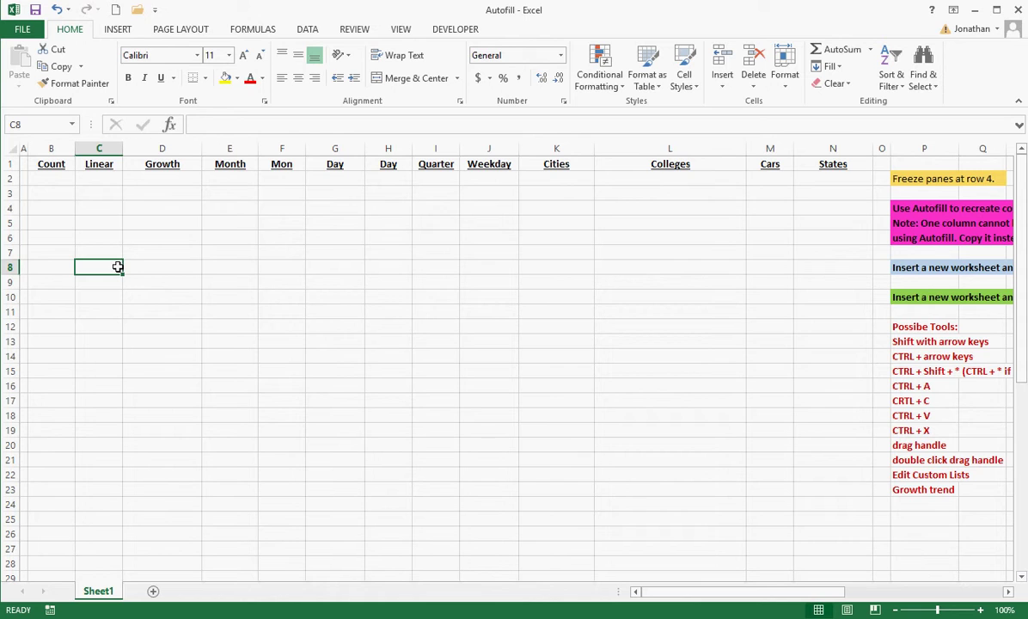
Step: Enter 1, 2 and 3 in cells B2 to B4 of the Count column
click(59, 179)
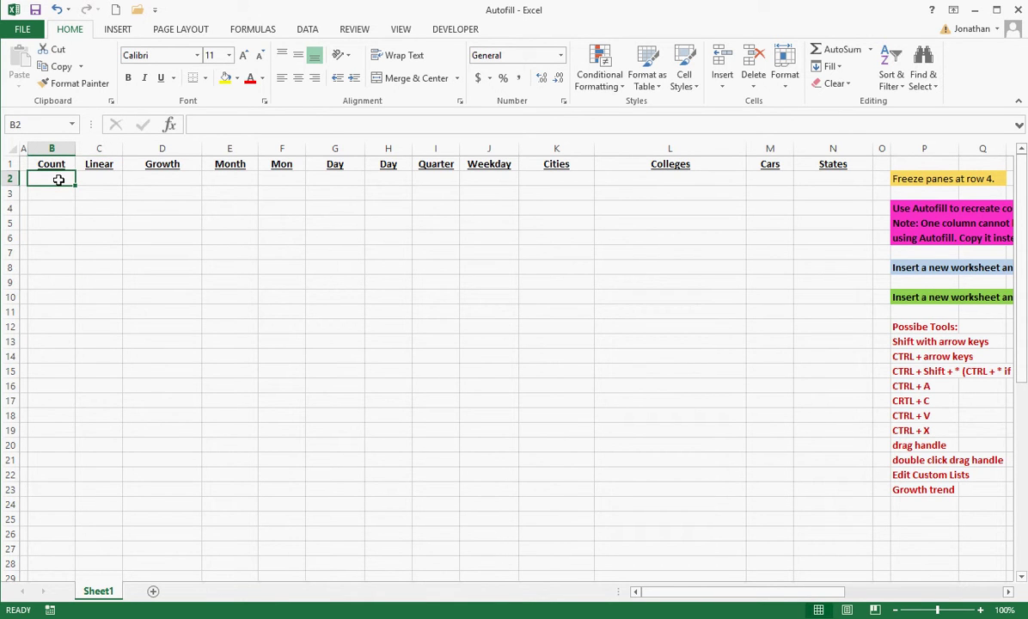
text(1)
key(Return)
text(2)
key(Return)
text(3)
key(Return)
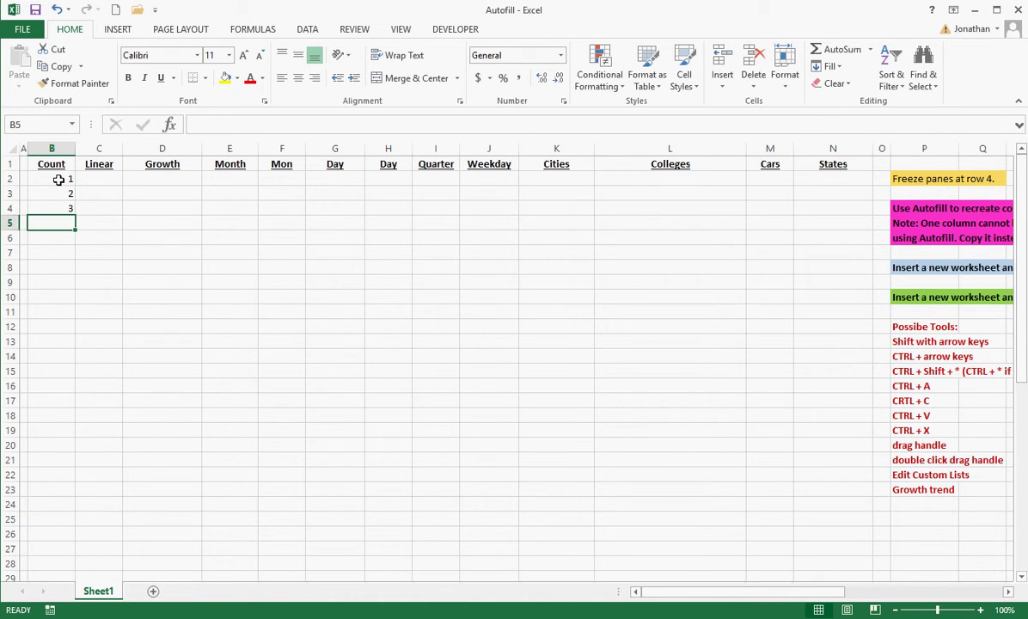
Step: Clear cell B4 and autofill the Count series from B2:B3 down to 30 in B31
key(Up)
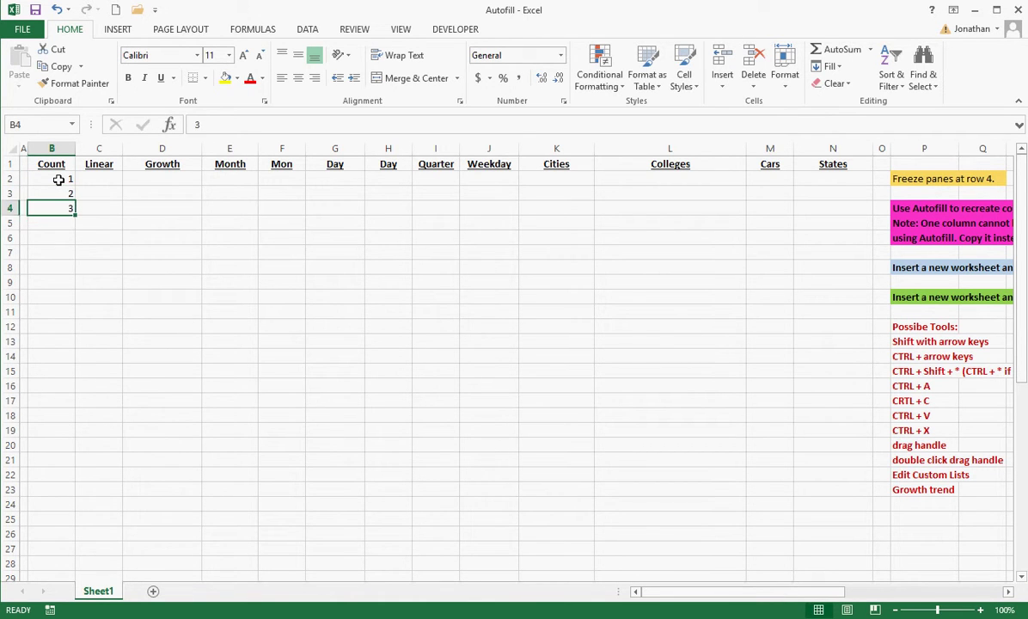
drag(59, 179, 65, 192)
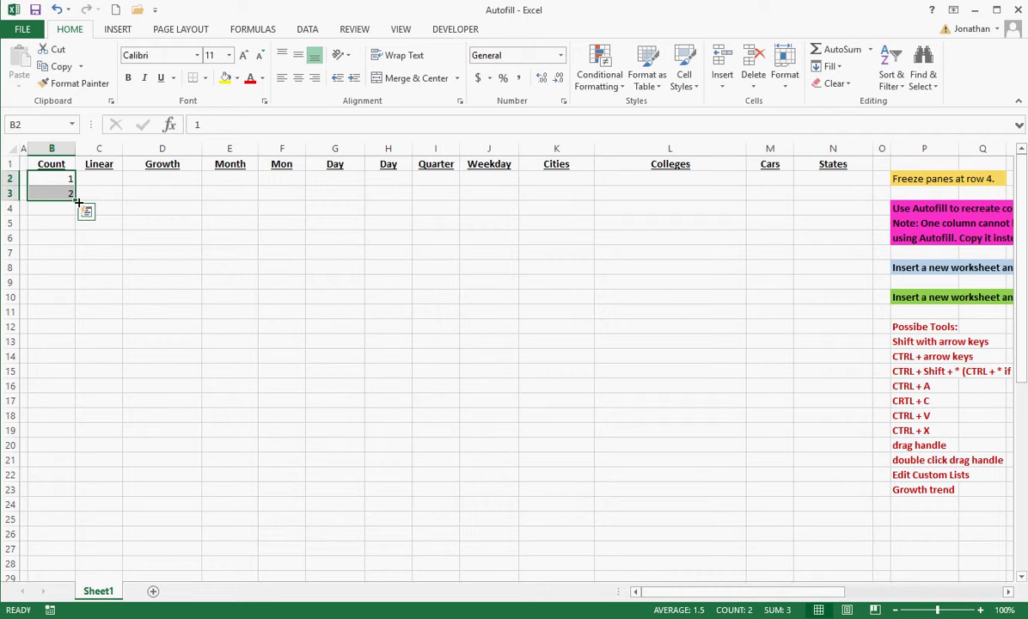
drag(78, 202, 74, 497)
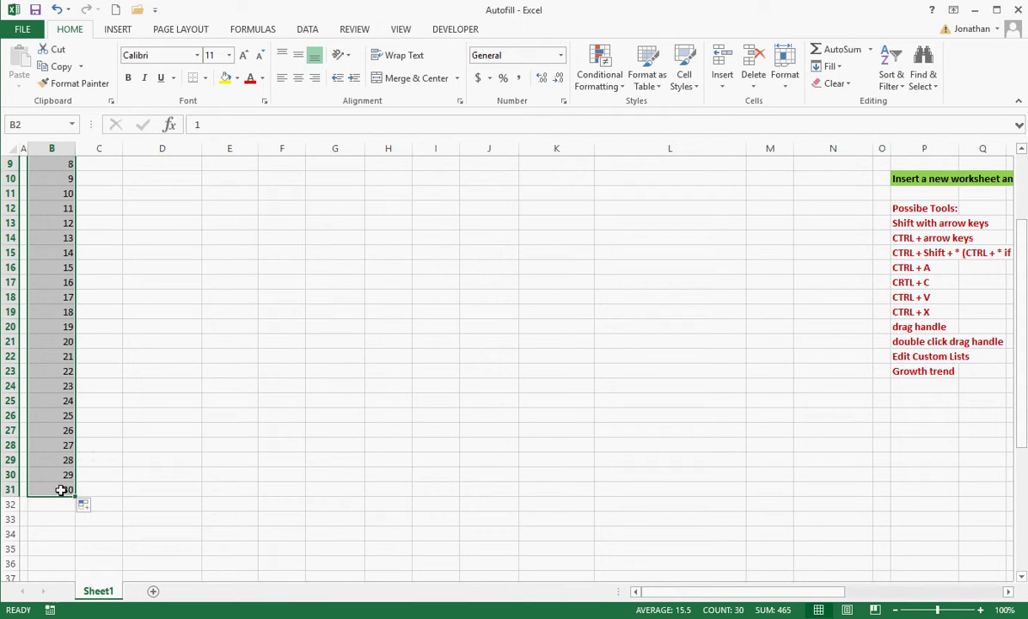
Step: Examine the Count column from its header to its last entry, including the worksheet's final row
click(62, 487)
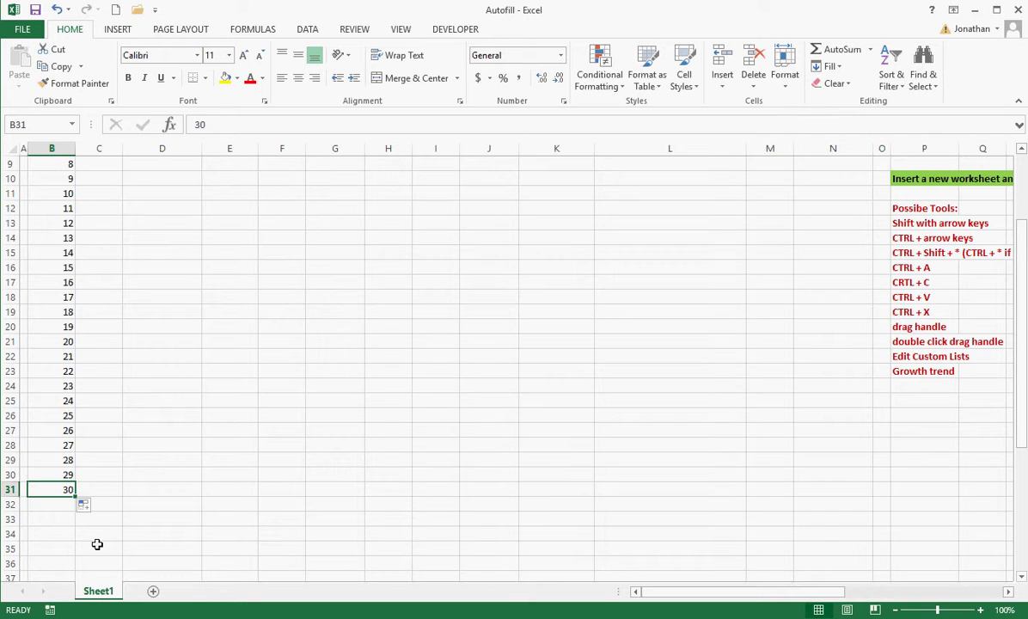
key(ctrl+Up)
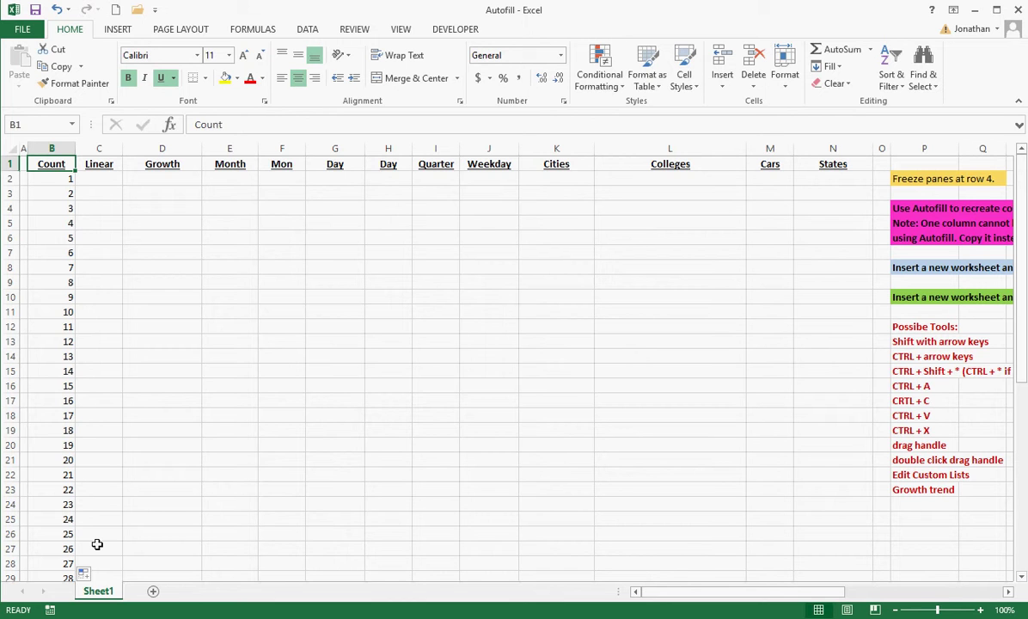
key(ctrl+Down)
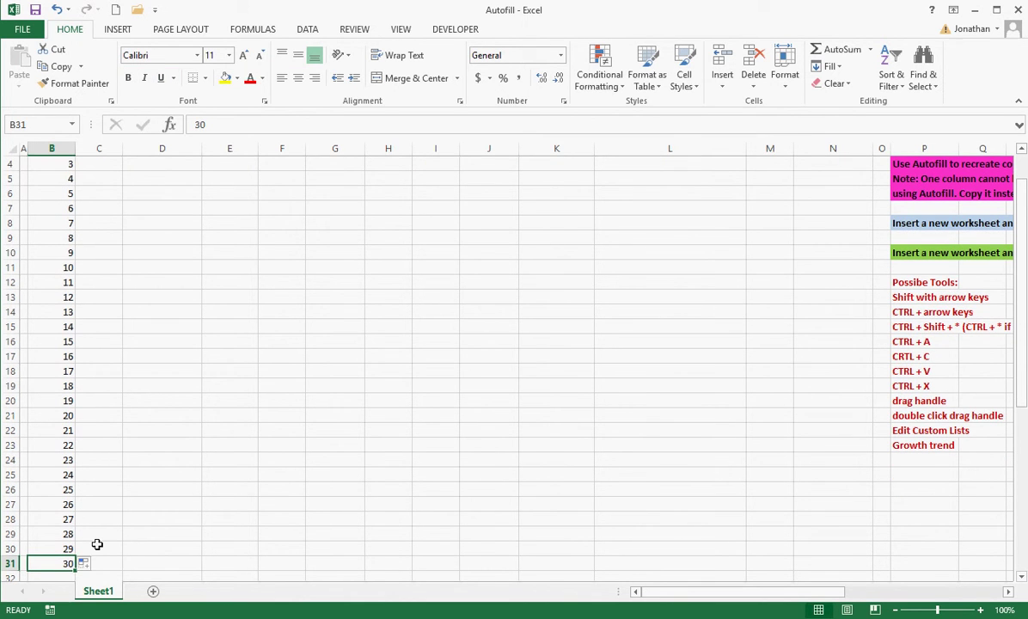
key(ctrl+Down)
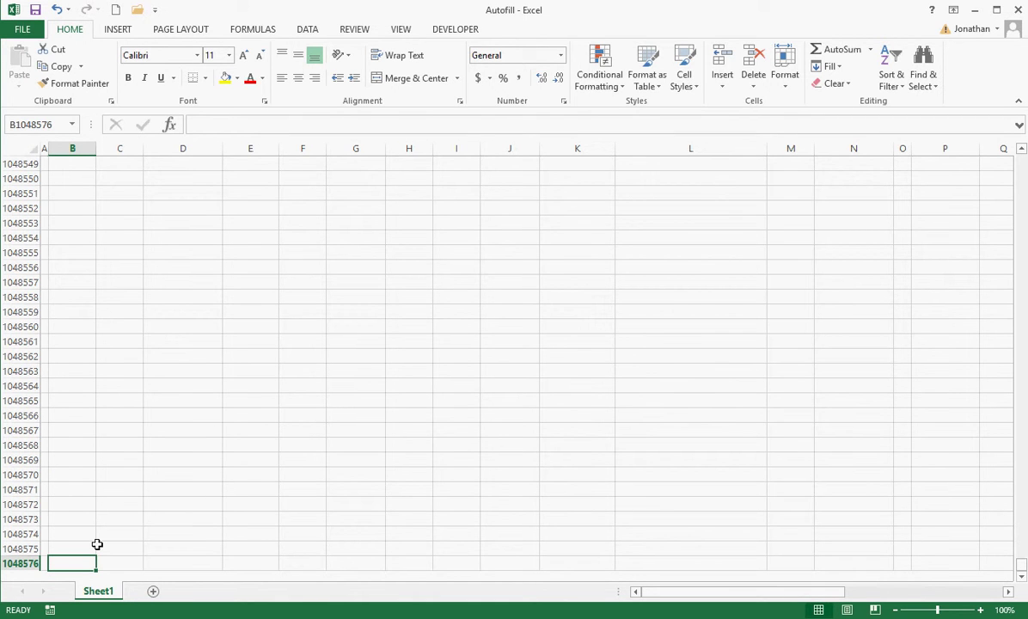
key(ctrl+Up)
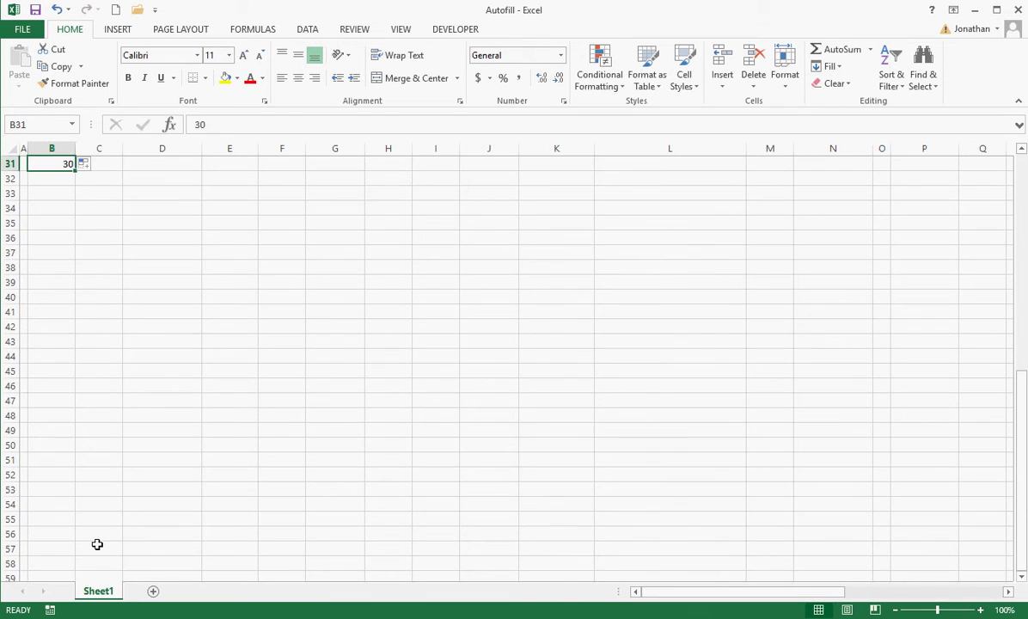
key(Up)
key(Up)
key(Up)
key(Up)
key(Up)
key(Up)
key(Up)
key(Up)
key(Up)
key(Up)
key(Up)
key(Up)
key(Up)
key(Up)
key(Up)
key(Up)
key(Up)
key(Up)
key(Up)
key(Up)
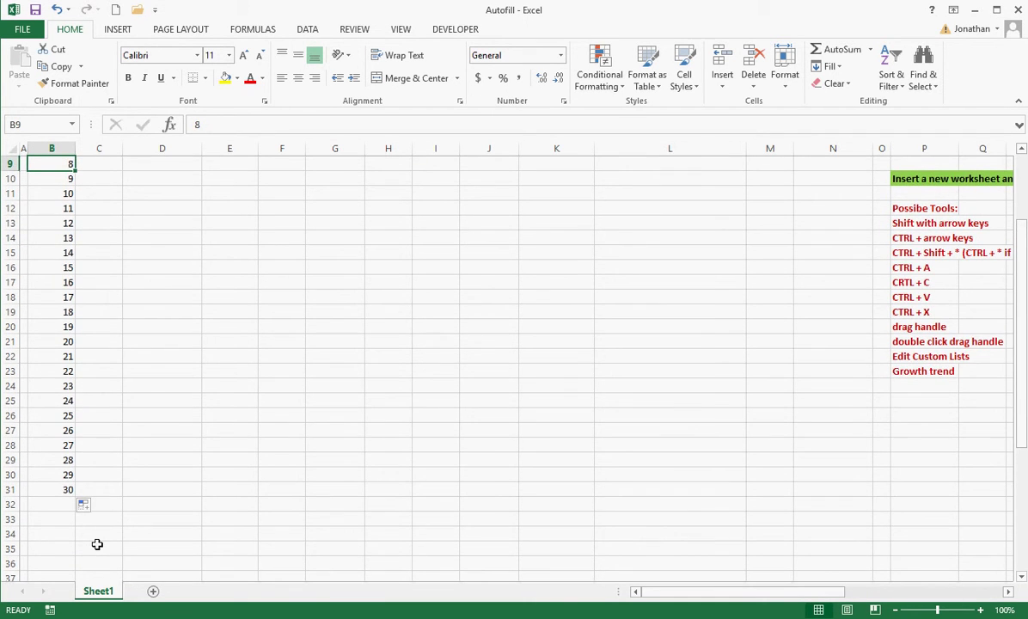
key(Up)
key(Up)
key(Up)
key(Up)
key(Up)
key(Up)
key(Up)
key(Up)
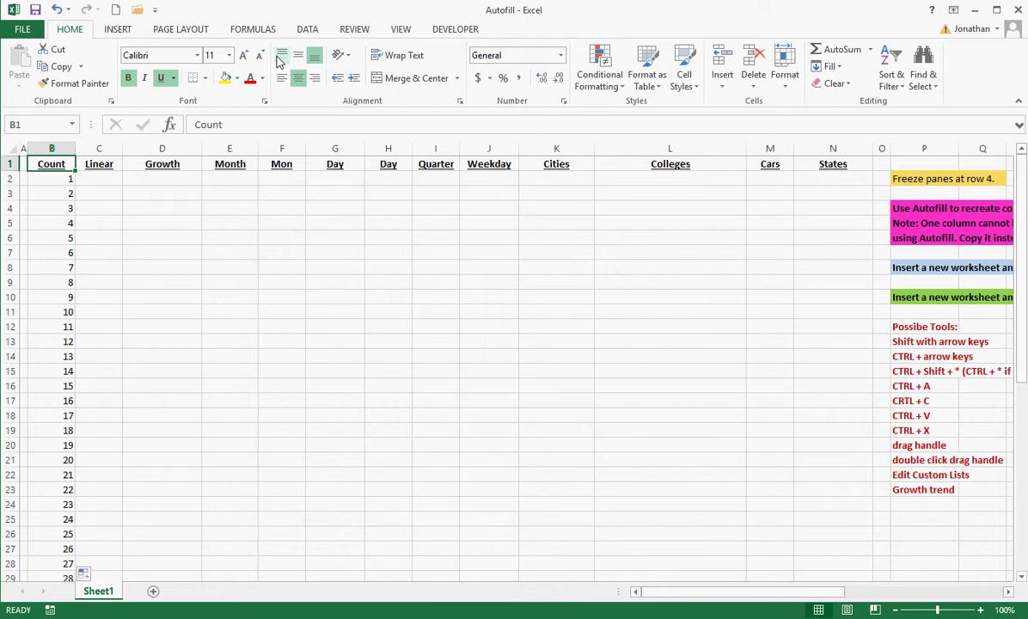
Step: Freeze the panes above row 5 so that rows 1 to 4 stay visible
click(391, 33)
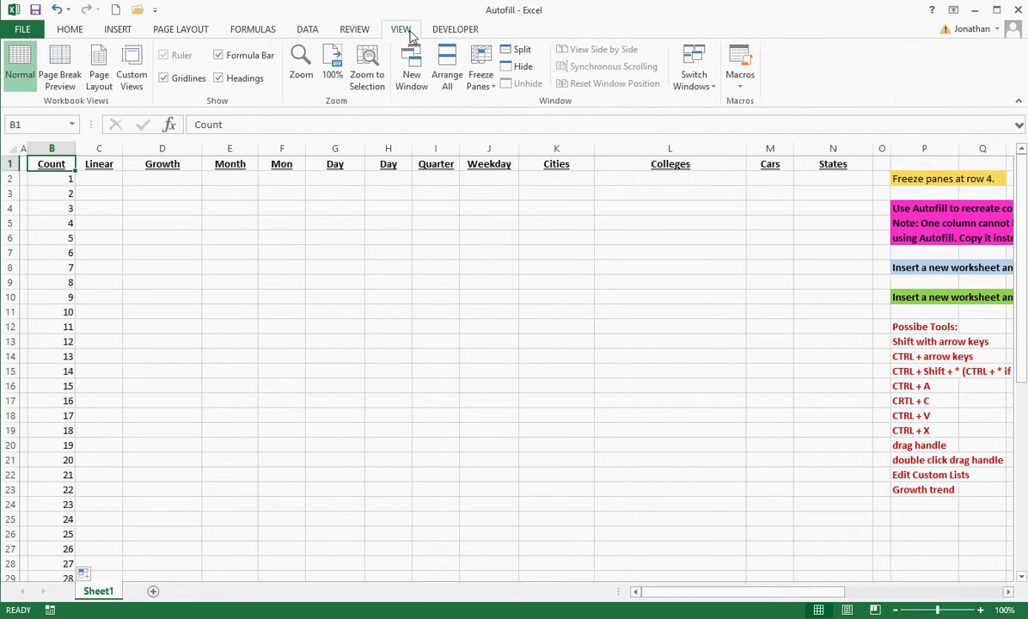
click(483, 82)
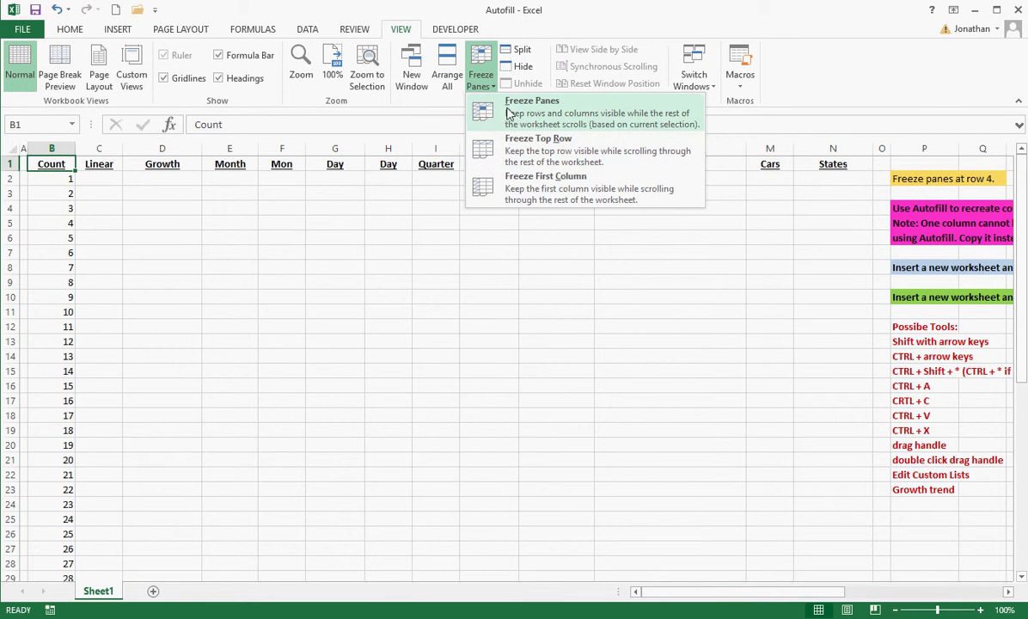
click(393, 275)
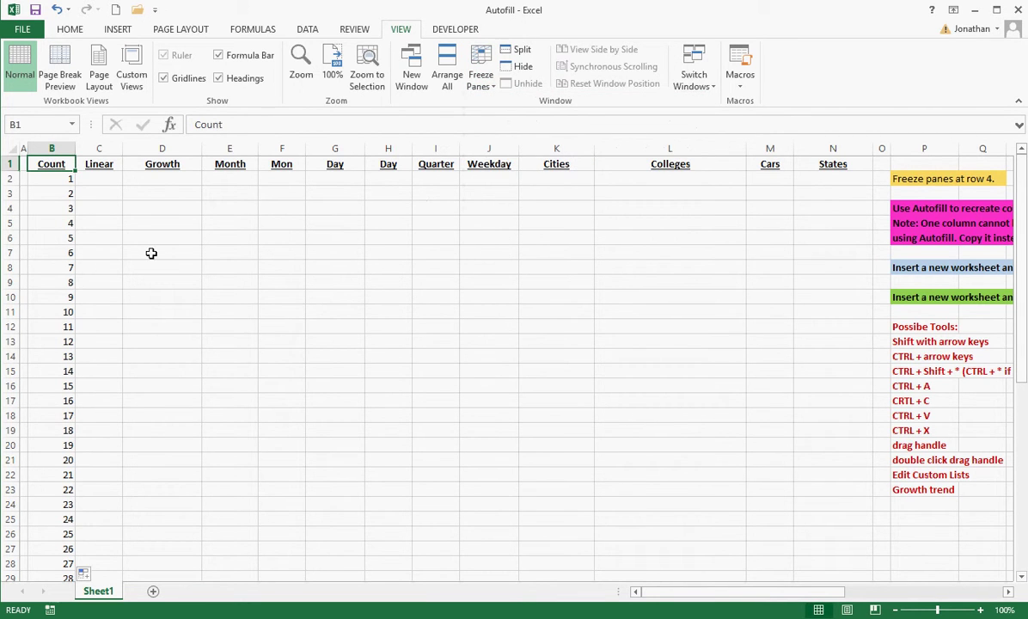
click(7, 223)
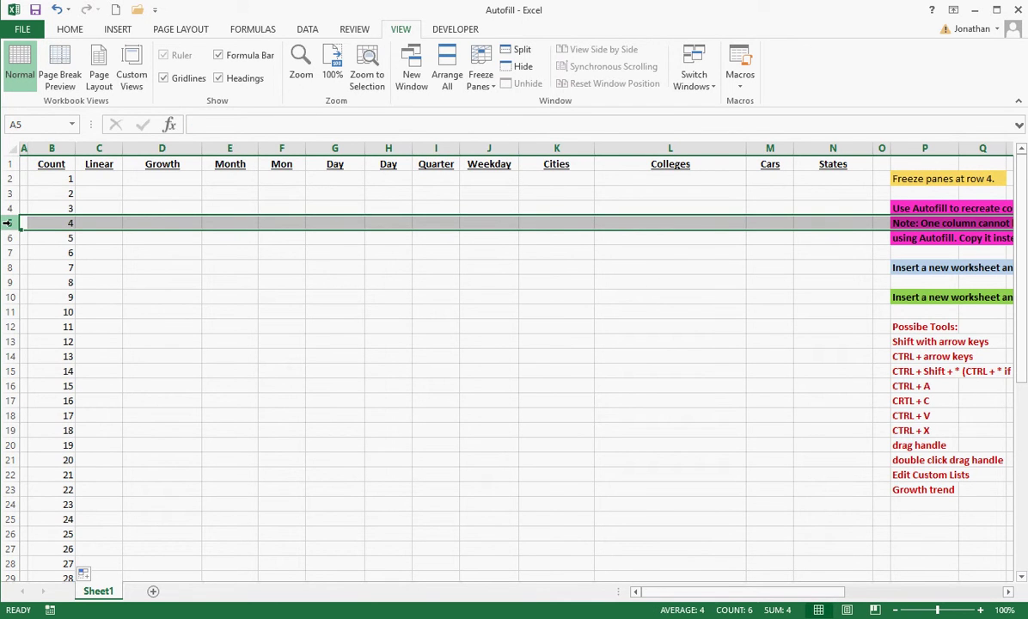
click(481, 79)
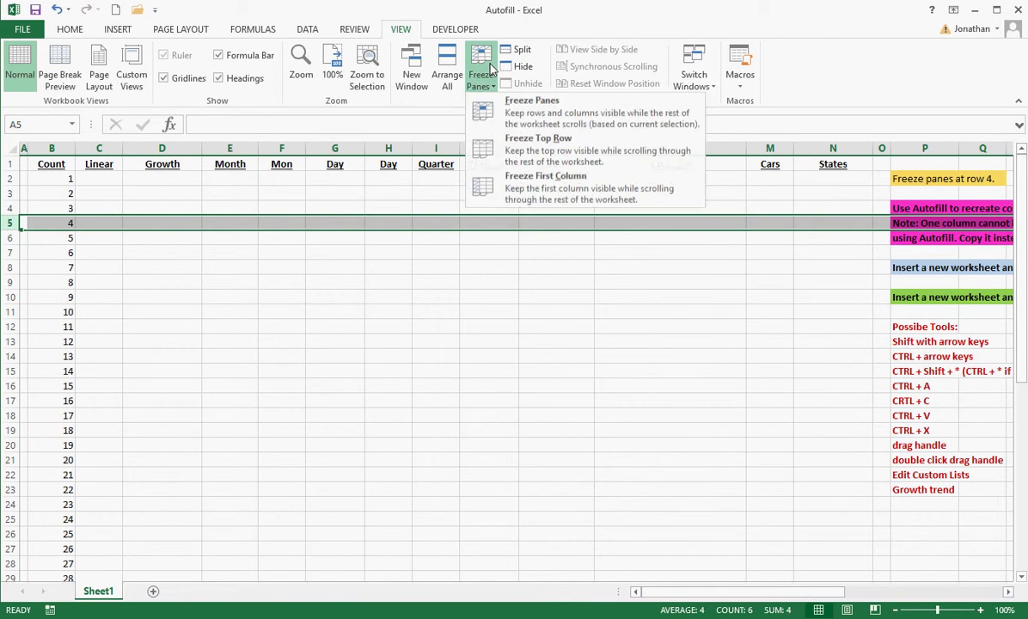
click(510, 101)
Step: Examine how the frozen top rows behave while moving through the lower rows of the sheet and back up
click(196, 297)
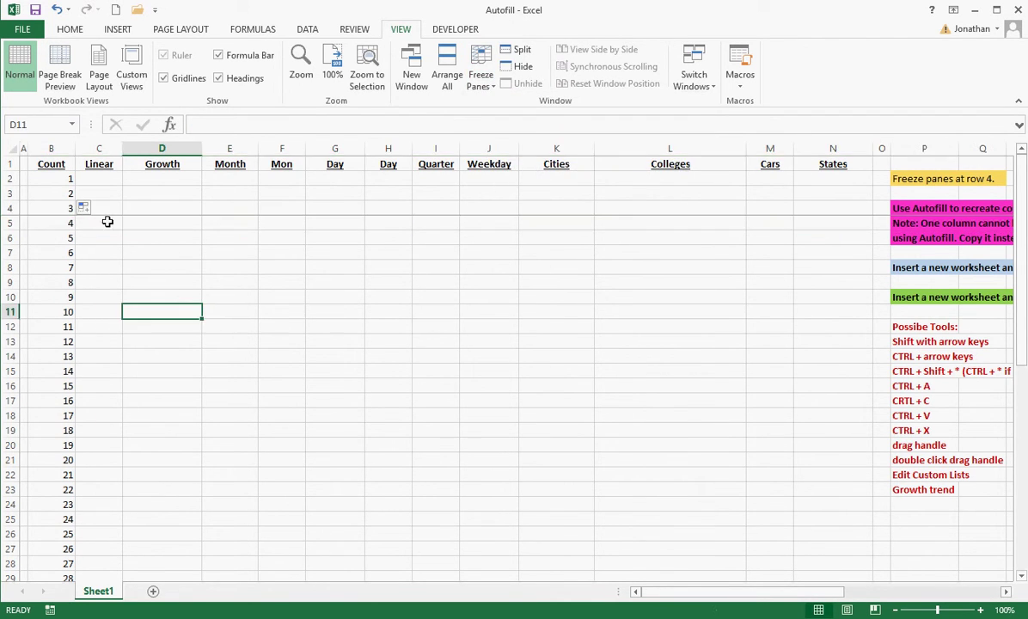
click(112, 204)
click(98, 287)
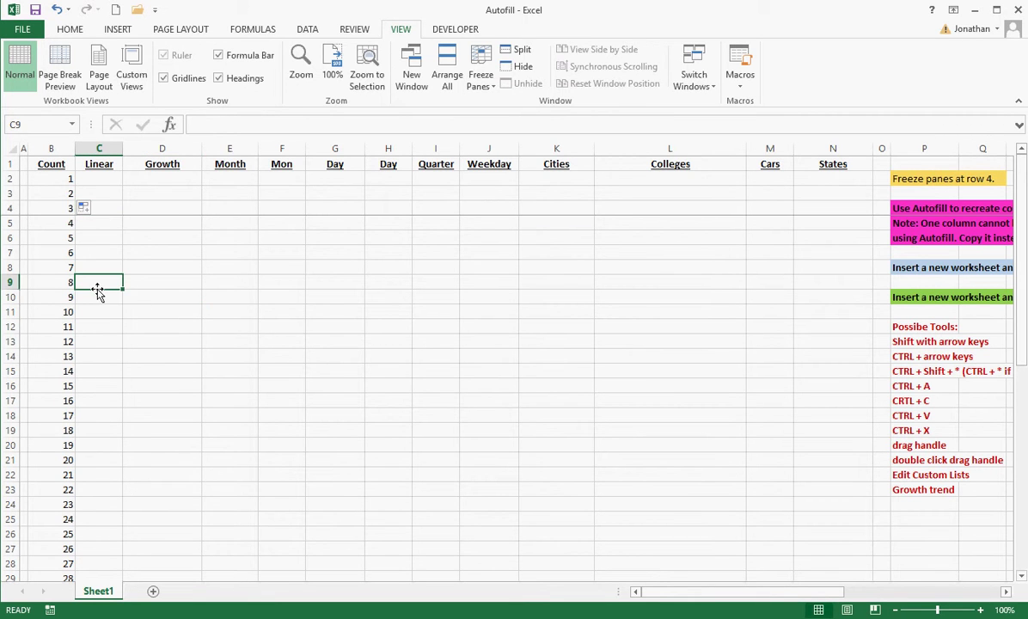
key(Down)
key(Down)
key(Down)
key(Down)
key(Down)
key(Down)
key(Down)
key(Down)
key(Down)
key(Down)
key(Down)
key(Down)
key(Down)
key(Down)
key(Down)
key(Down)
key(Down)
key(Down)
key(Down)
key(Down)
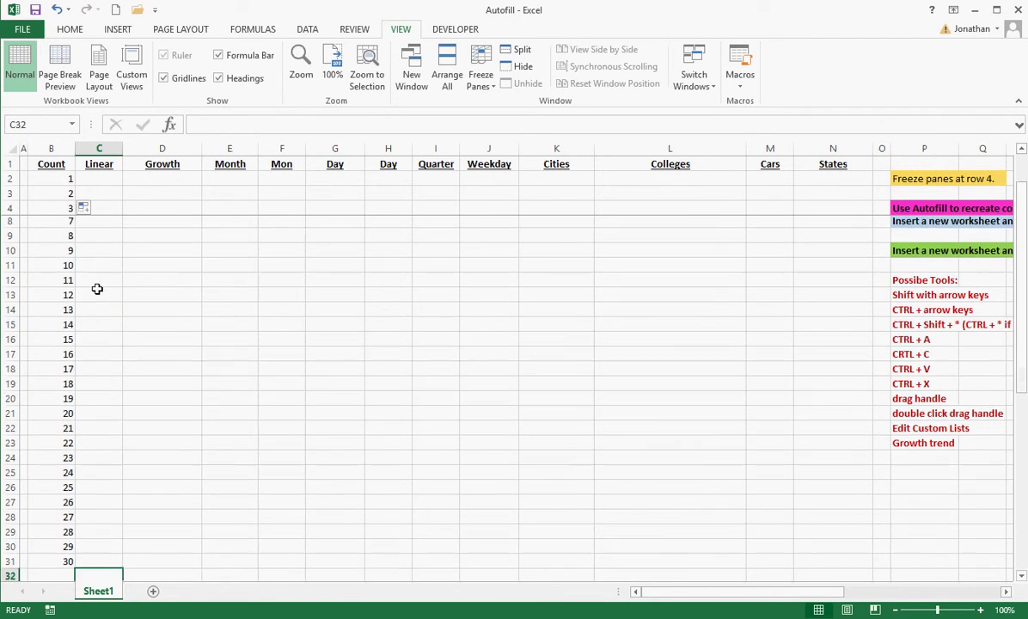
key(Down)
key(Down)
key(Down)
key(Down)
key(Down)
key(Down)
key(Down)
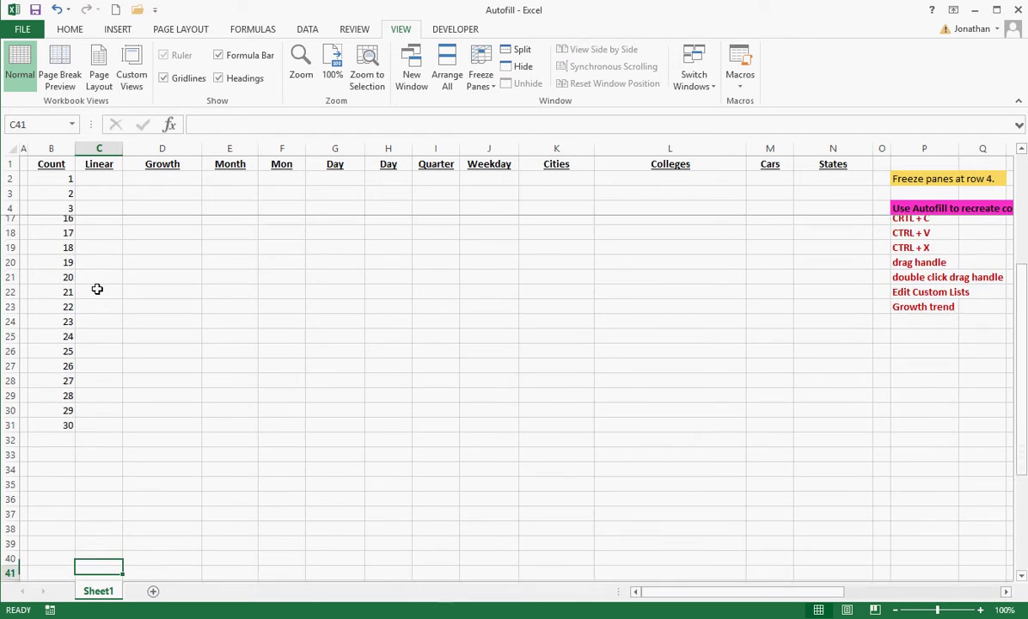
click(63, 400)
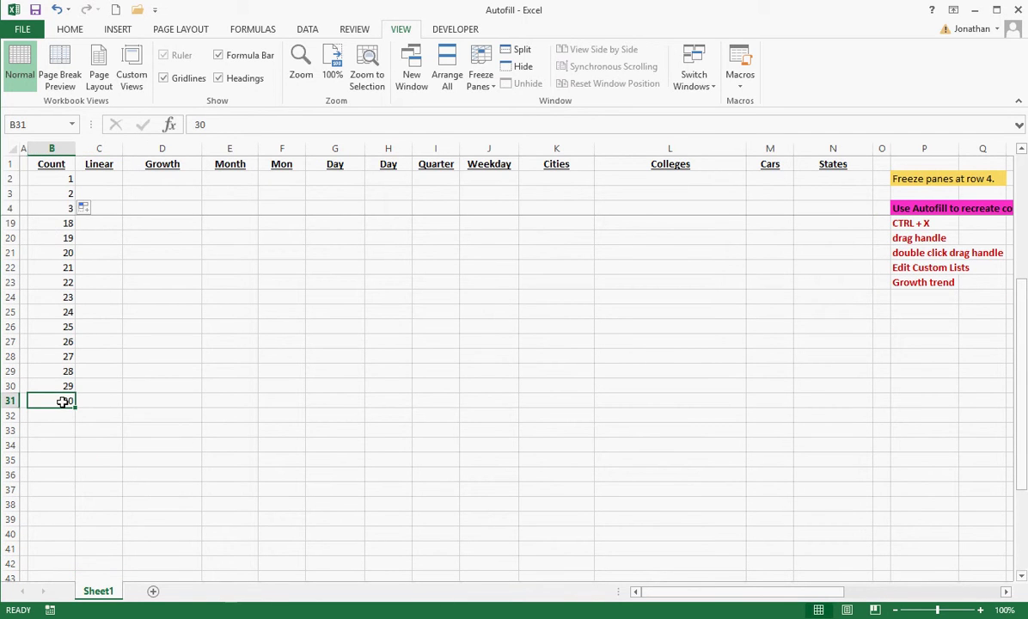
click(53, 183)
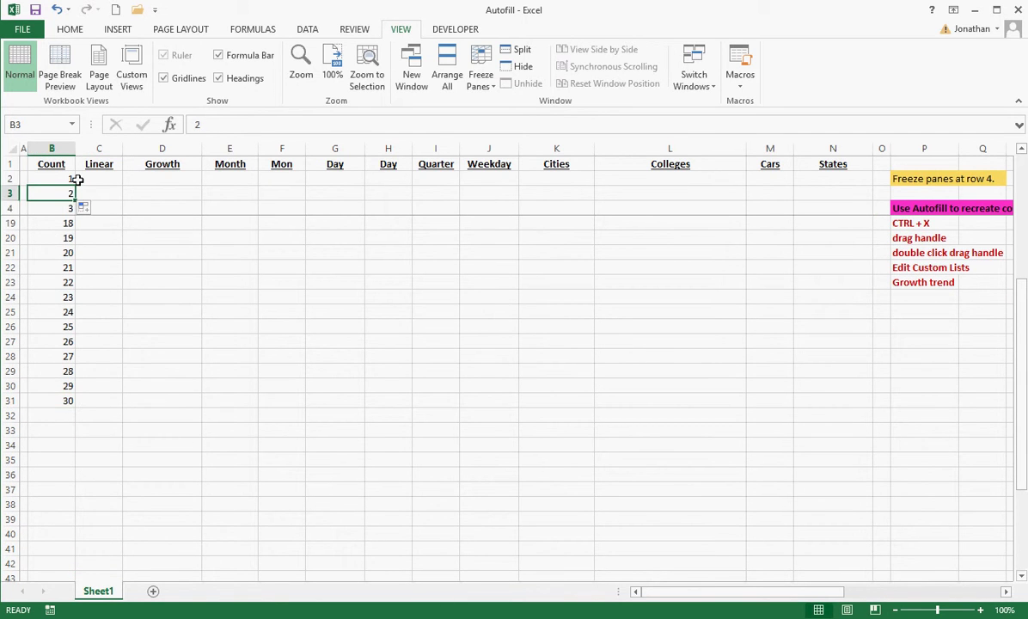
key(Up)
key(Down)
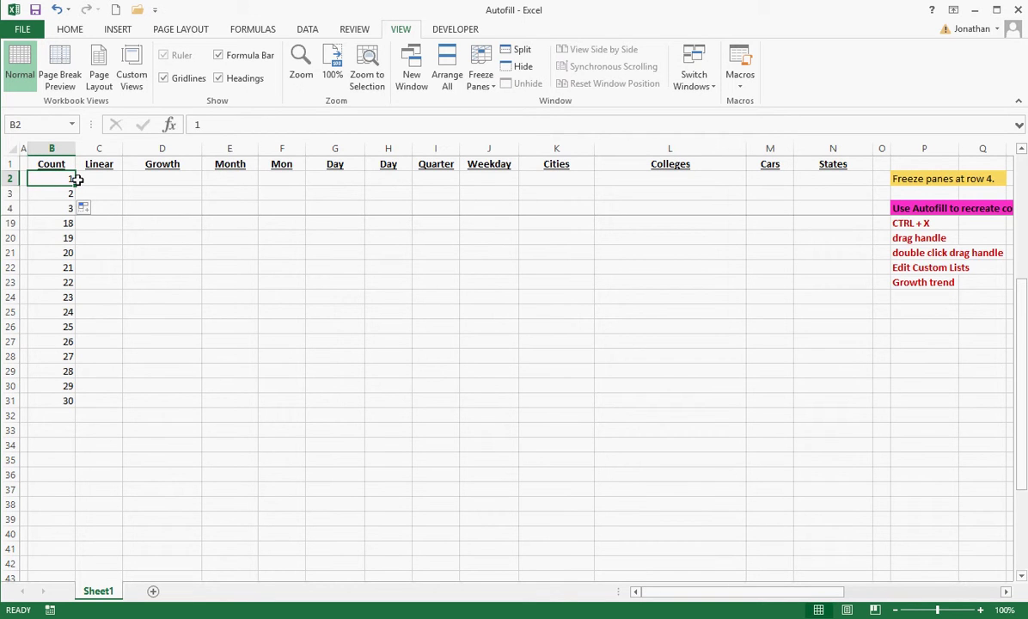
key(Down)
key(Down)
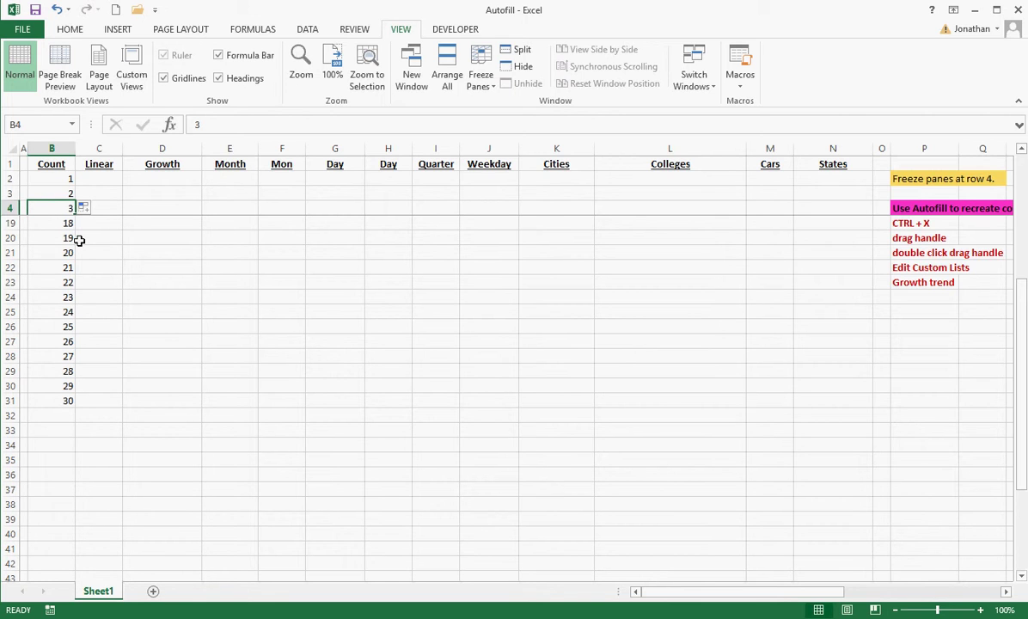
scroll(78, 239, up, 5)
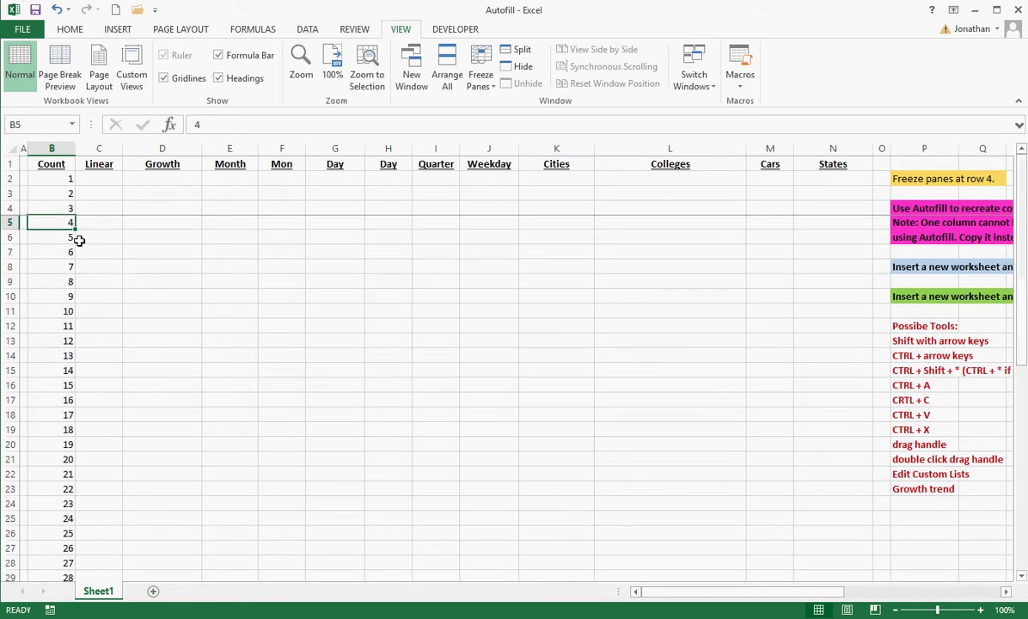
Step: Enter 3 and 6 in cells C2 and C3 of the Linear column
click(160, 196)
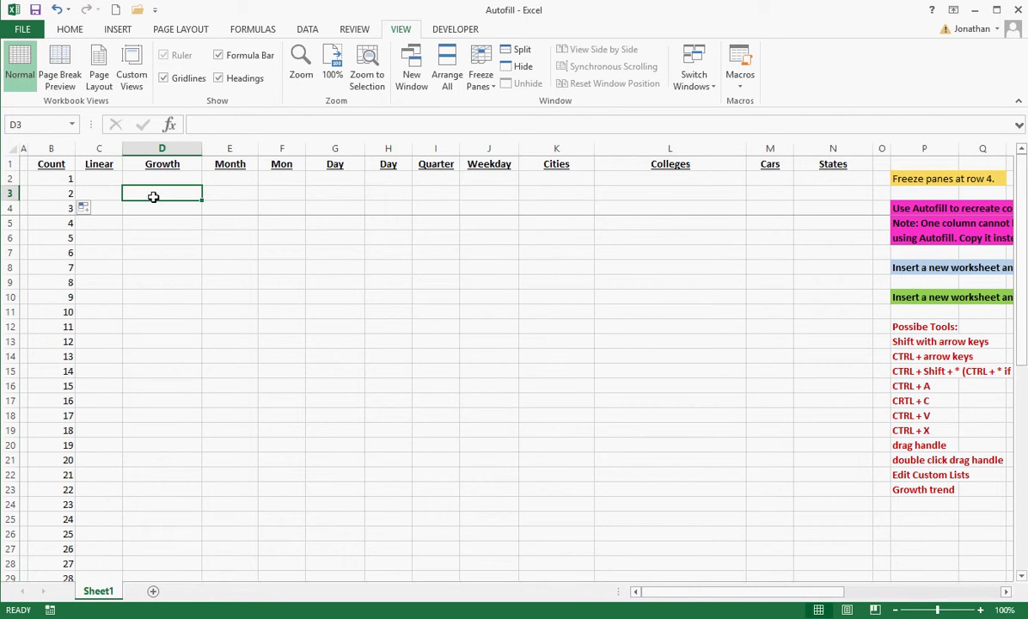
click(108, 178)
text(3)
key(Return)
text(6)
key(Return)
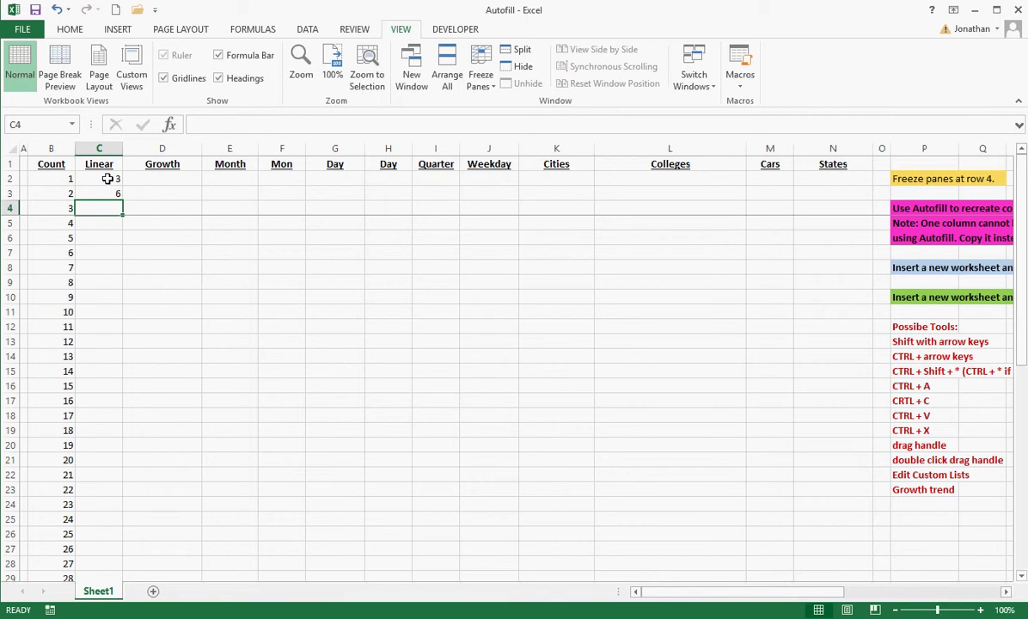
drag(107, 178, 124, 290)
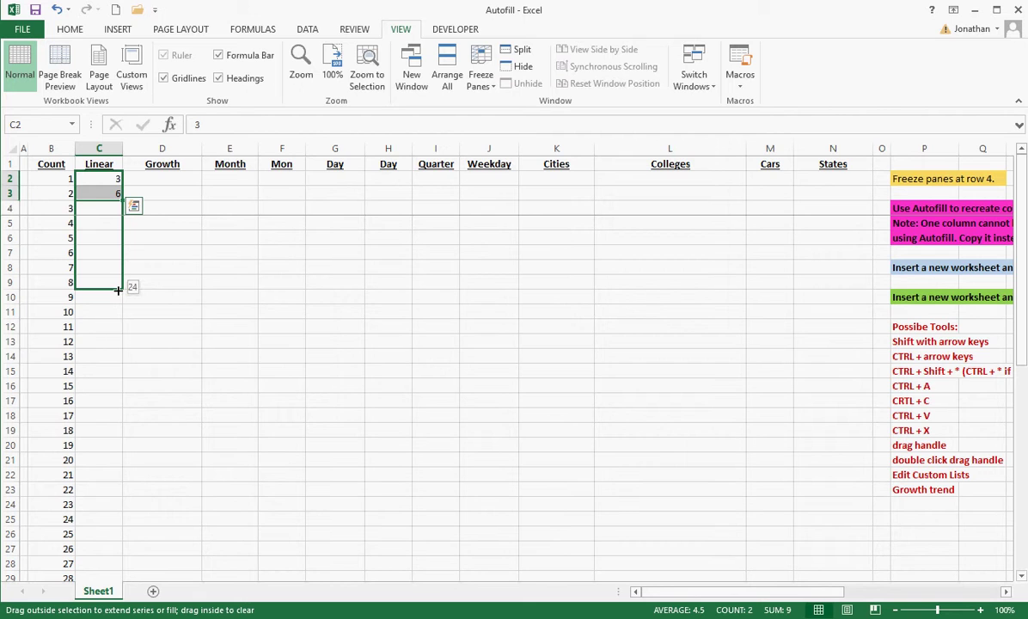
drag(118, 293, 119, 204)
click(149, 293)
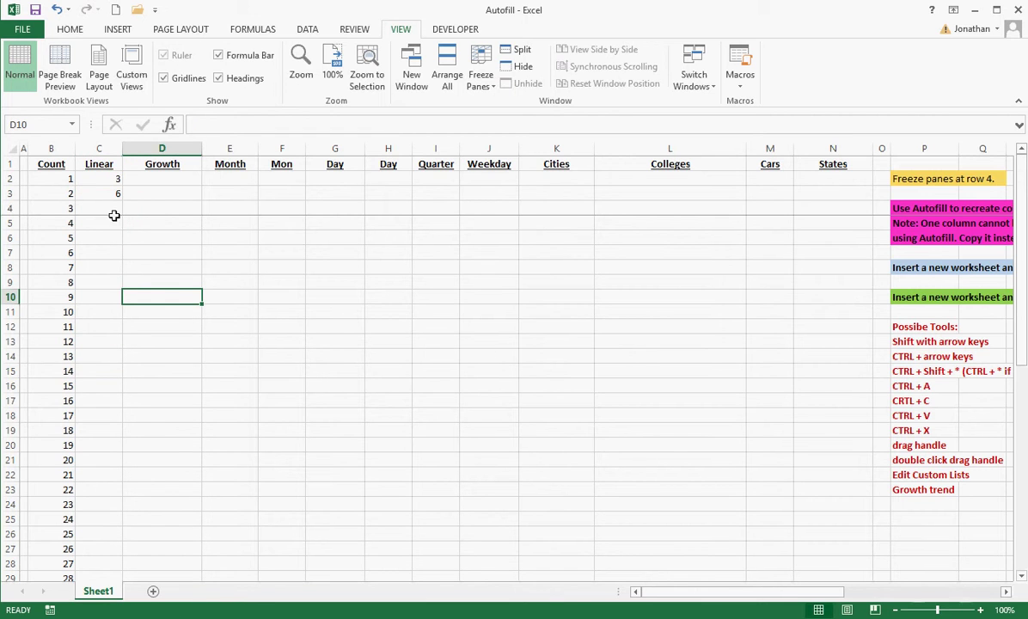
Step: Autofill the Linear series from C2:C3 down to C31, matching the length of the Count column
drag(102, 176, 110, 191)
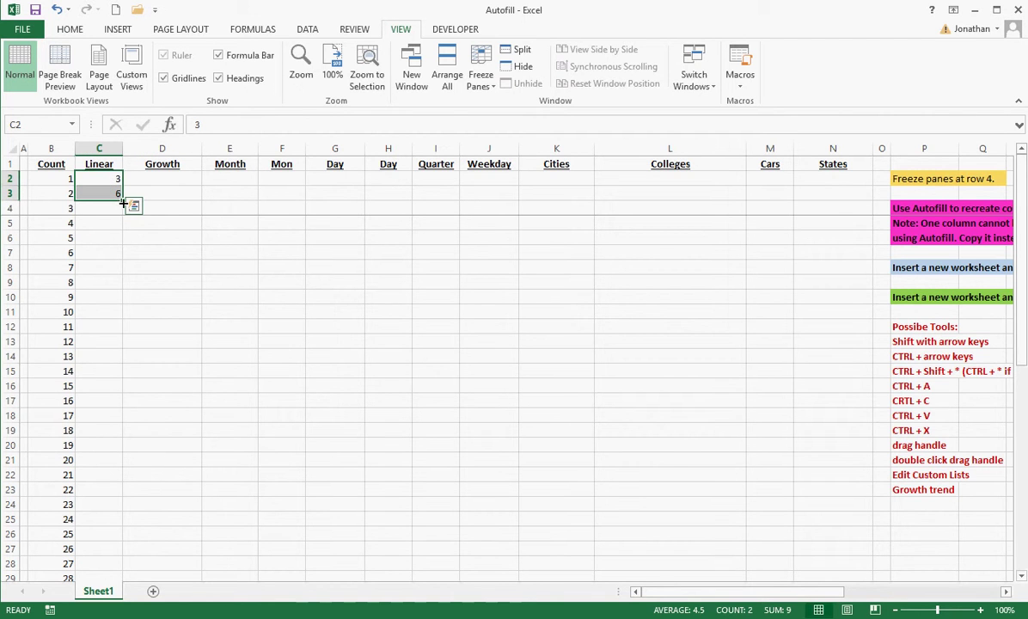
double_click(123, 204)
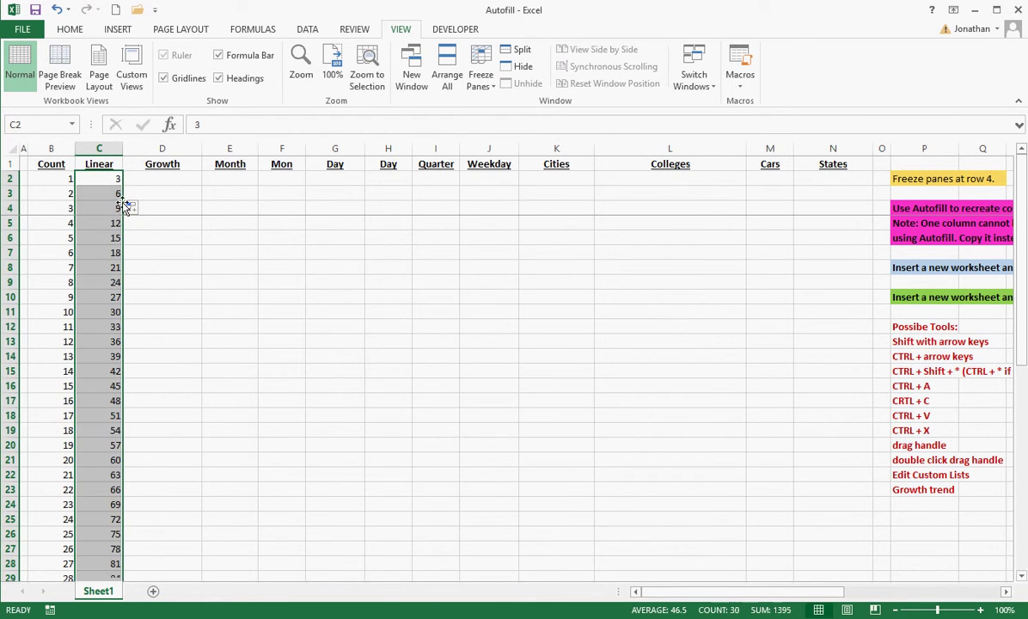
click(102, 266)
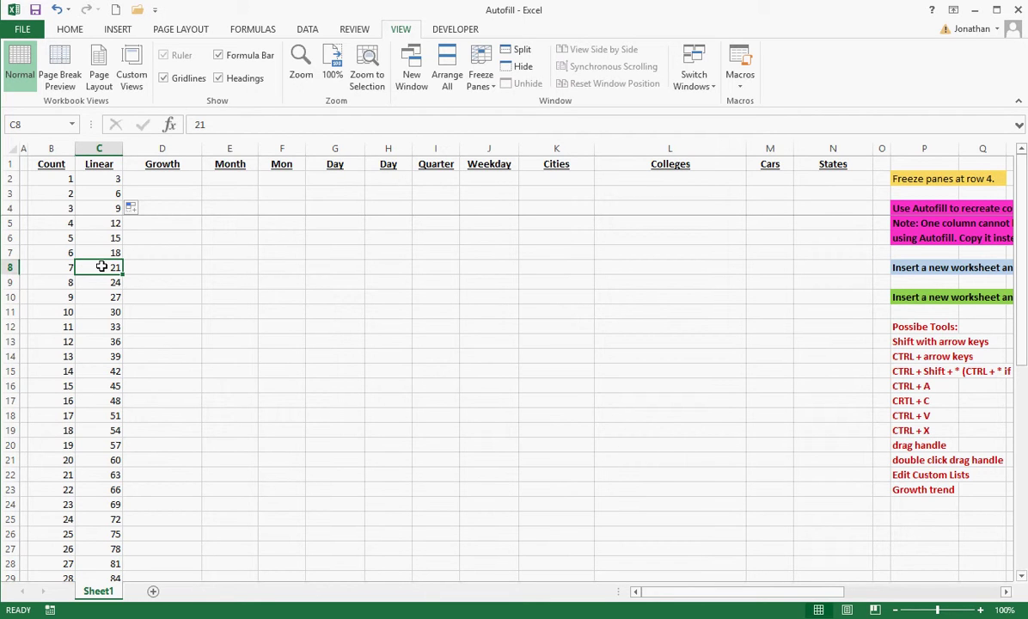
key(ctrl+Down)
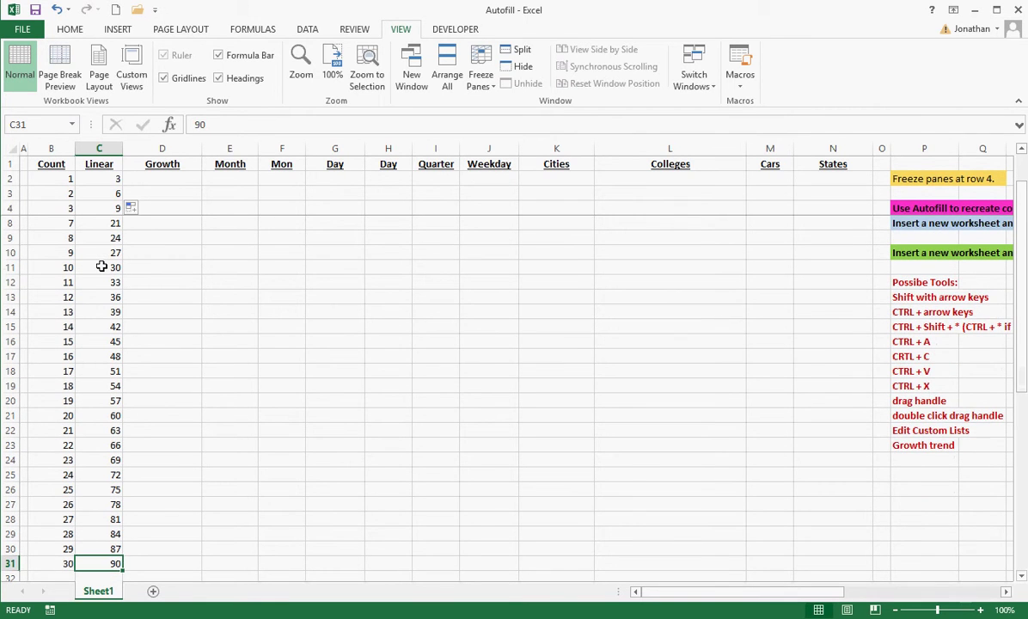
key(Down)
key(Up)
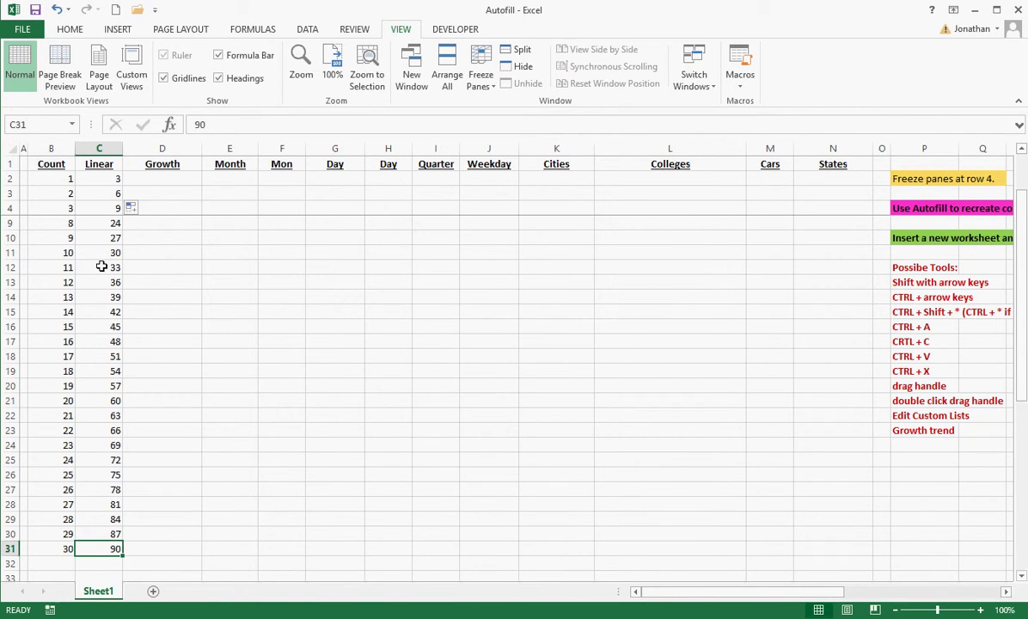
key(Down)
key(Left)
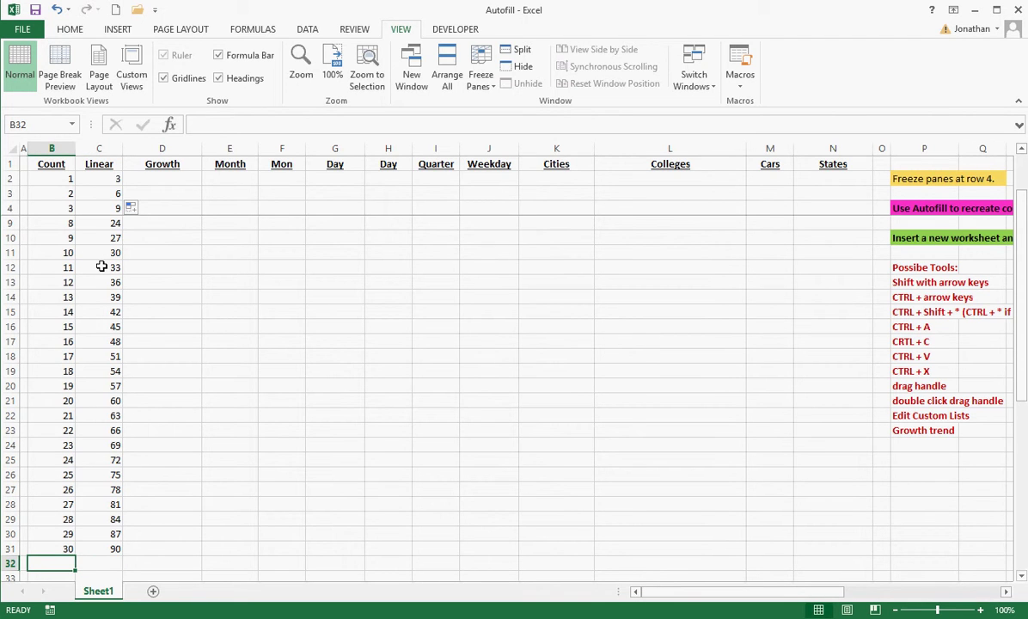
key(Right)
key(Up)
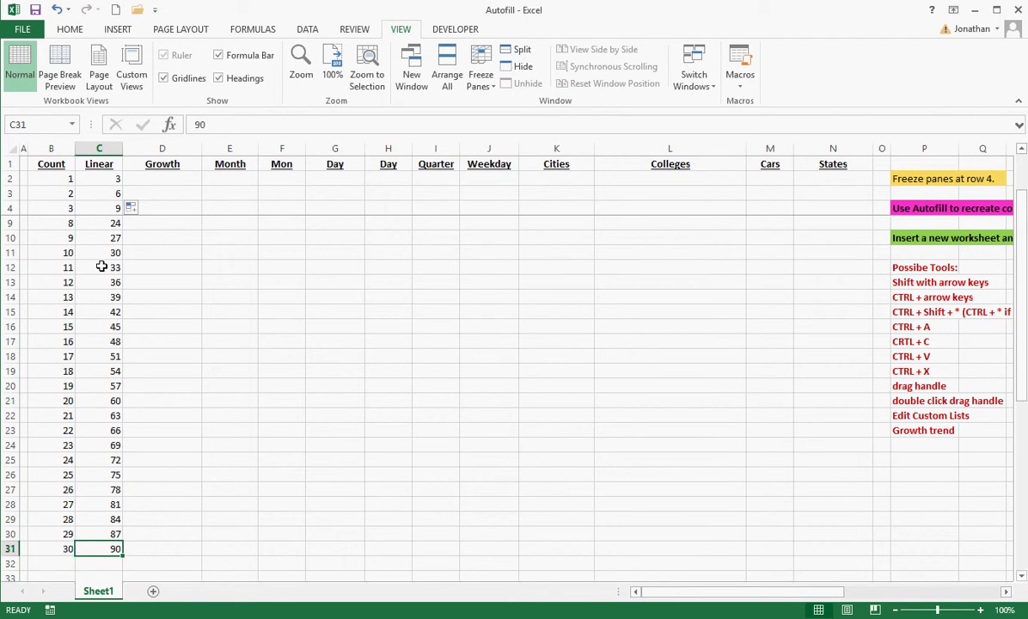
Step: Enter 3 and 6 in cells D2 and D3 of the Growth column
key(ctrl+Up)
key(Down)
key(Down)
key(Down)
key(Down)
key(Right)
key(Up)
key(Up)
key(Up)
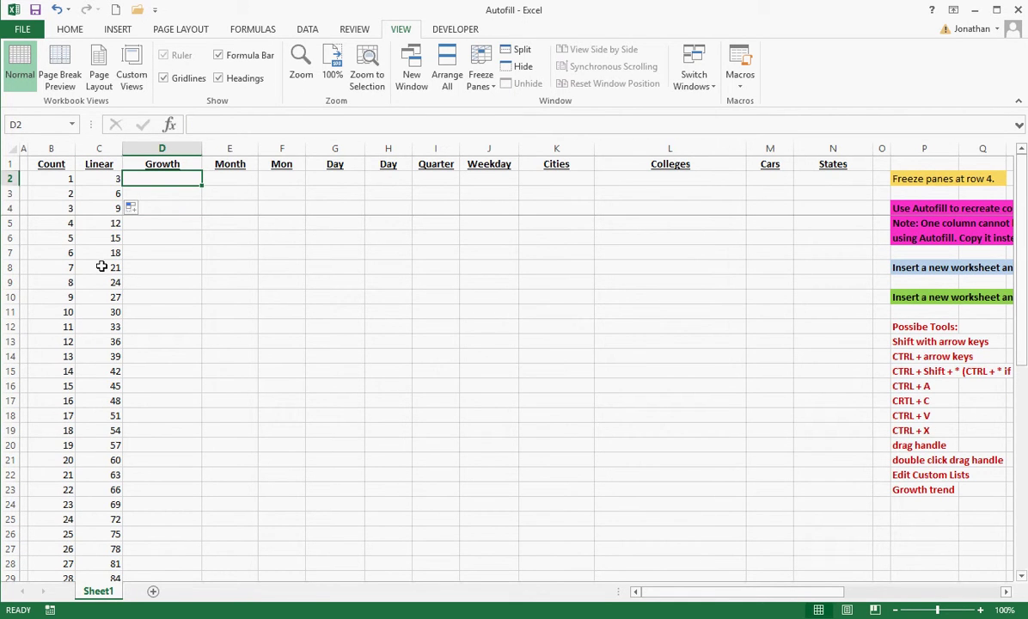
text(3)
key(Return)
text(6)
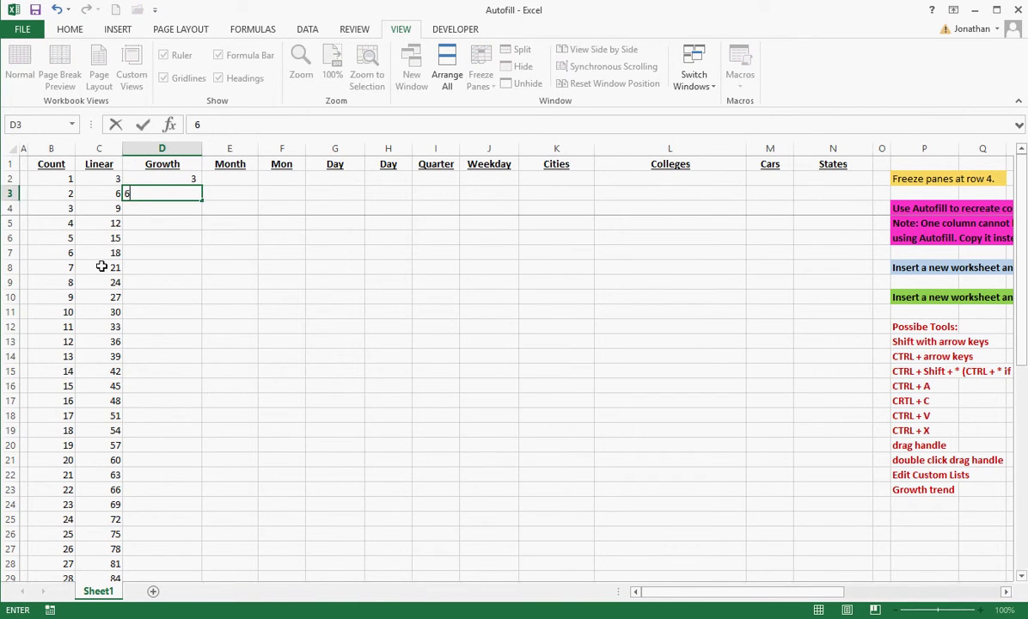
key(Return)
drag(178, 179, 188, 192)
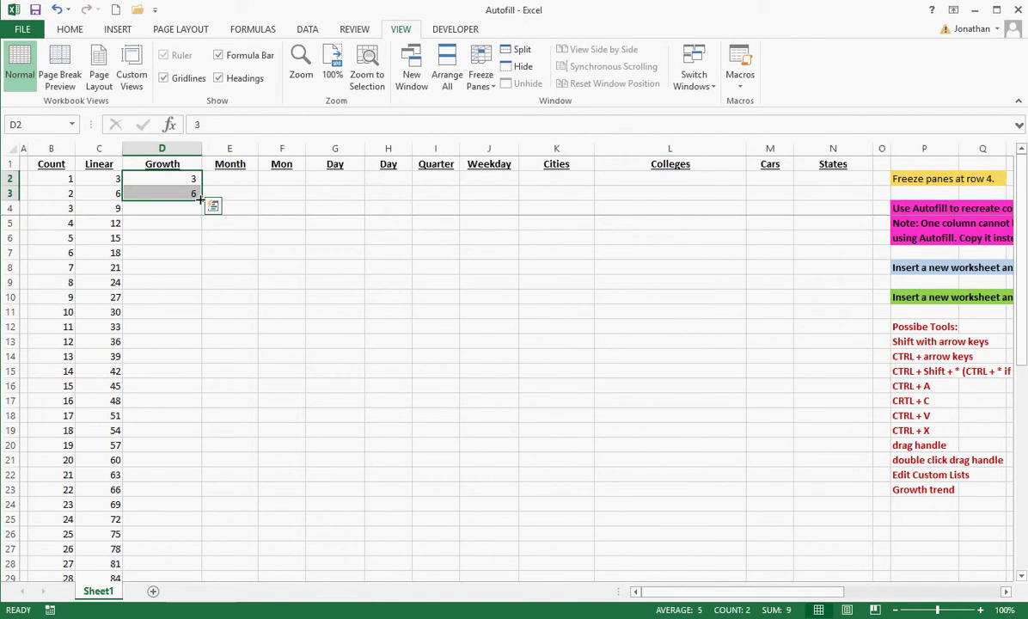
click(199, 198)
click(200, 199)
drag(202, 200, 206, 247)
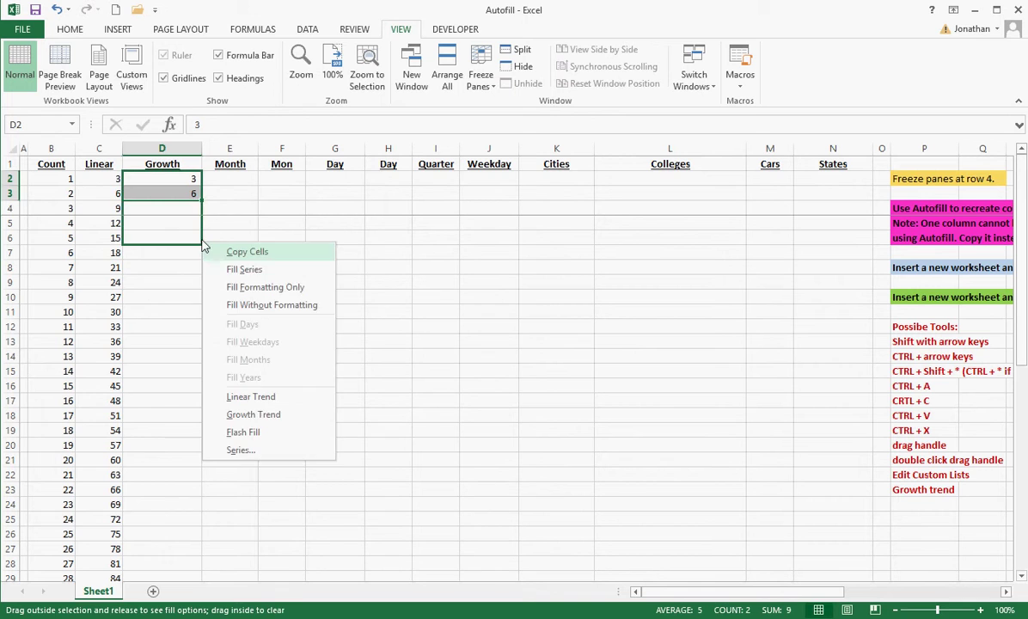
right_click(202, 247)
click(190, 179)
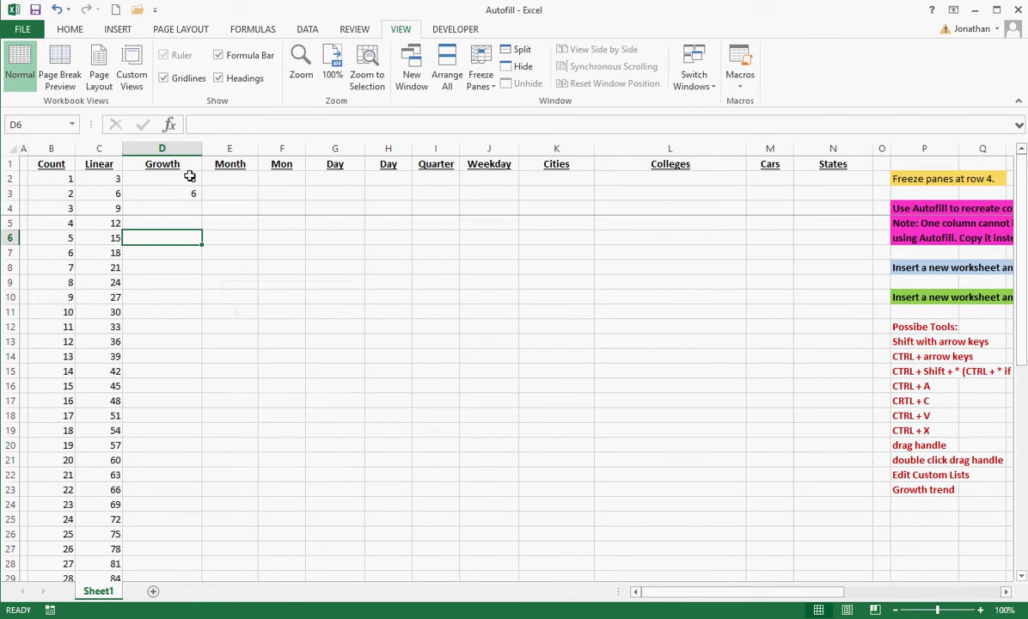
Step: Autofill D2:D3 down to D31 using the Growth Trend option
click(190, 179)
drag(190, 179, 201, 512)
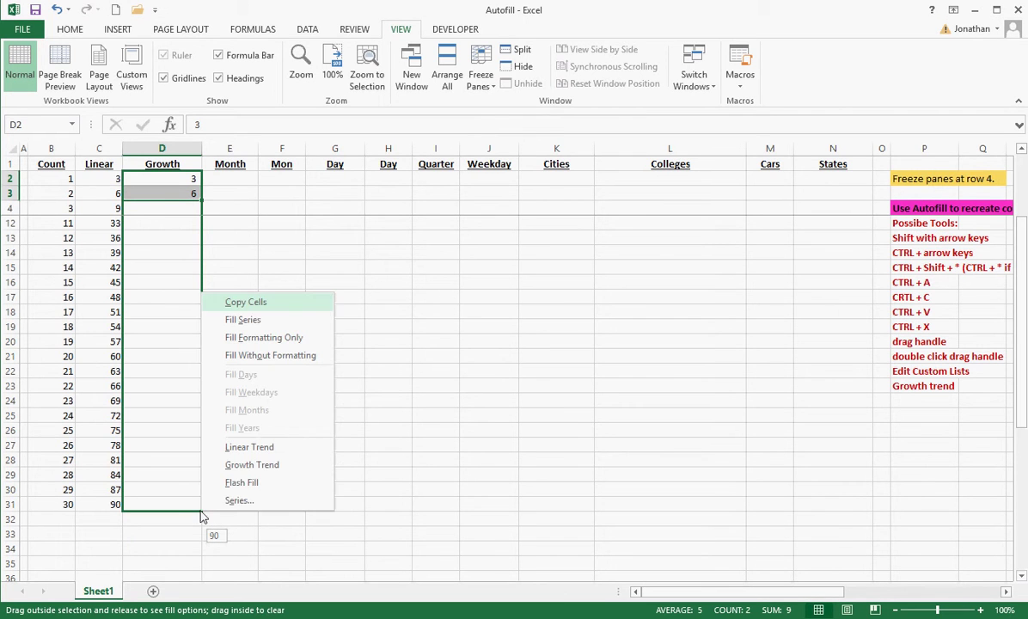
click(250, 466)
Step: Examine the progression of the Growth values cell by cell from D2 to D9
click(178, 177)
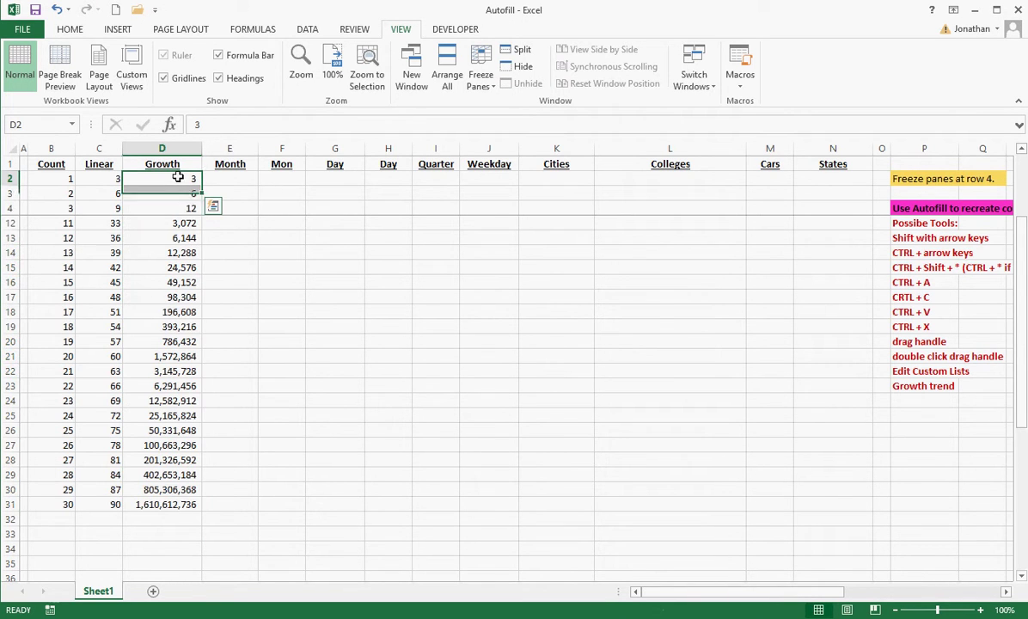
key(Down)
key(Down)
key(Down)
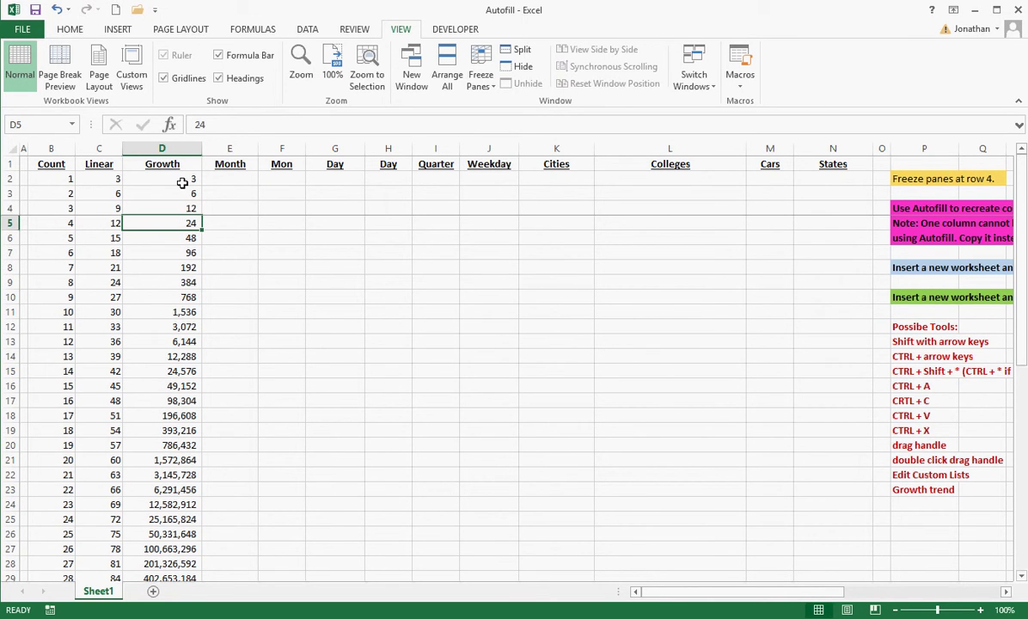
key(Down)
key(Down)
key(Down)
key(Down)
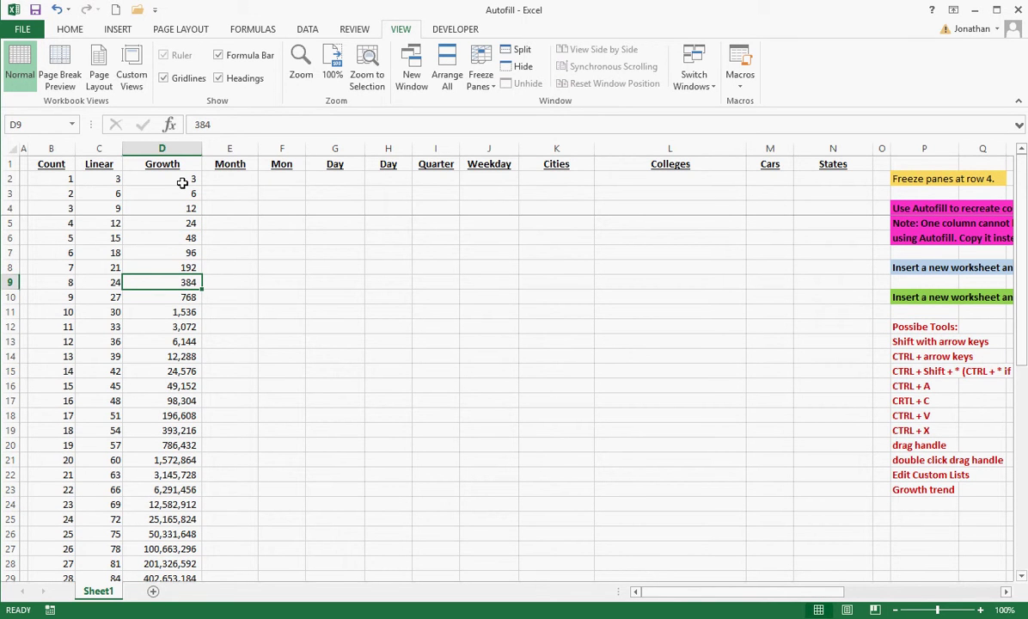
Step: Enter January in E2 and autofill the Month column down to E31
click(229, 179)
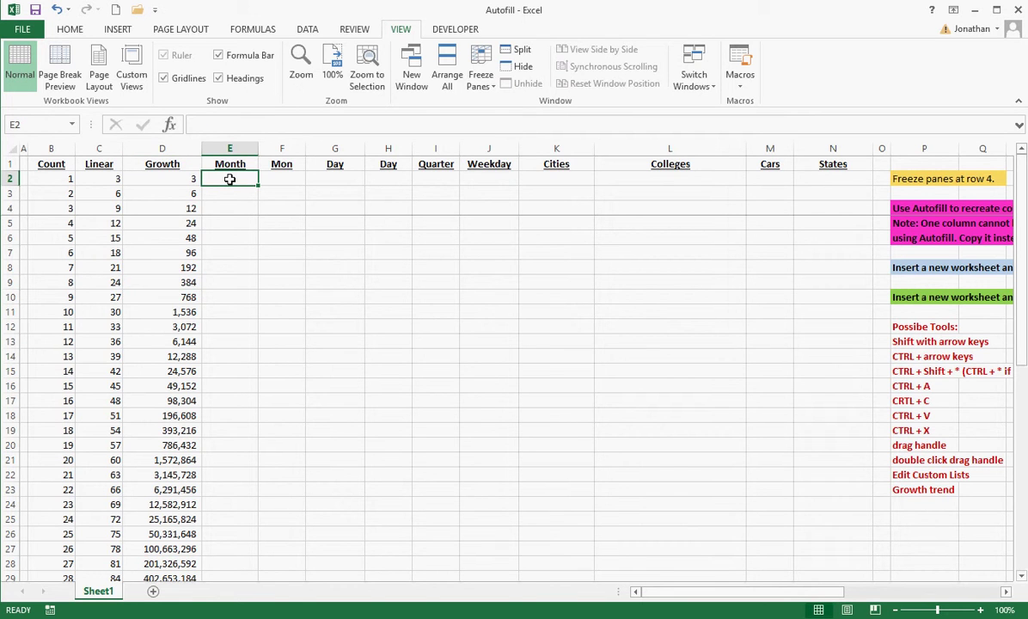
text(January)
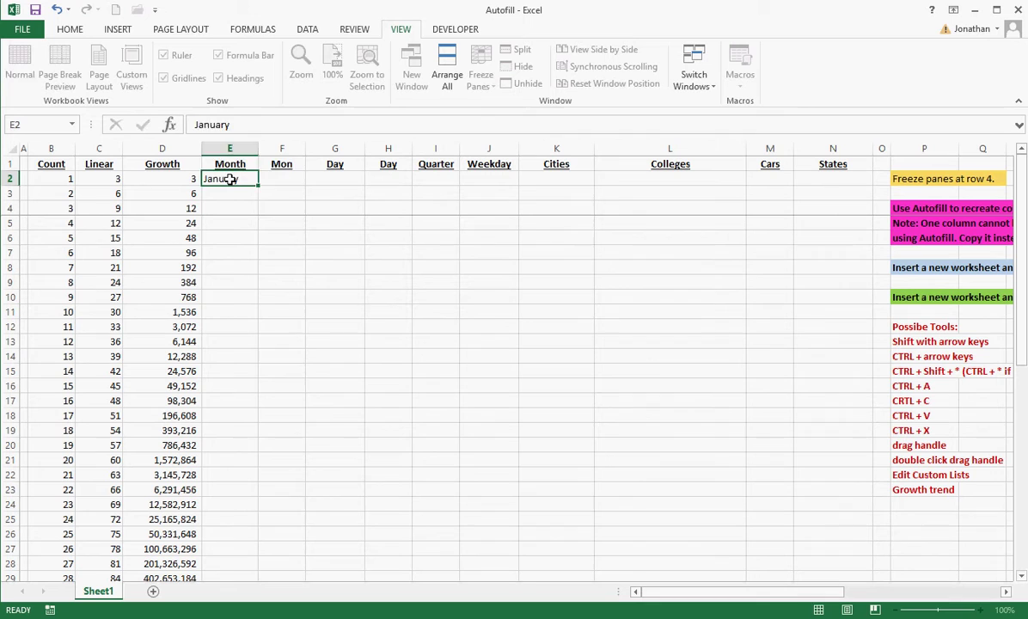
key(Tab)
click(230, 178)
drag(258, 186, 262, 271)
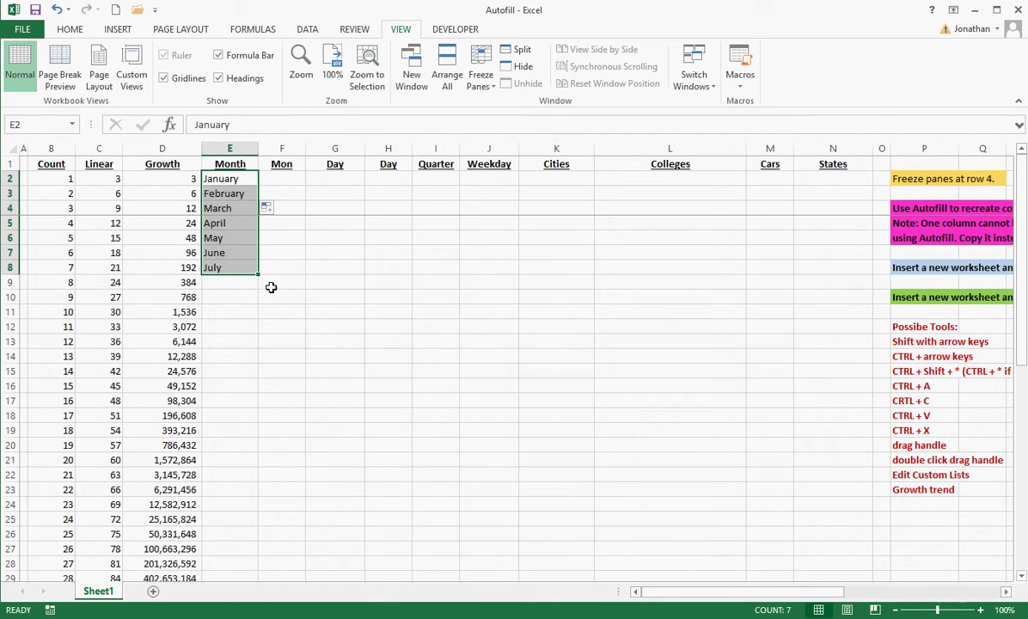
double_click(259, 275)
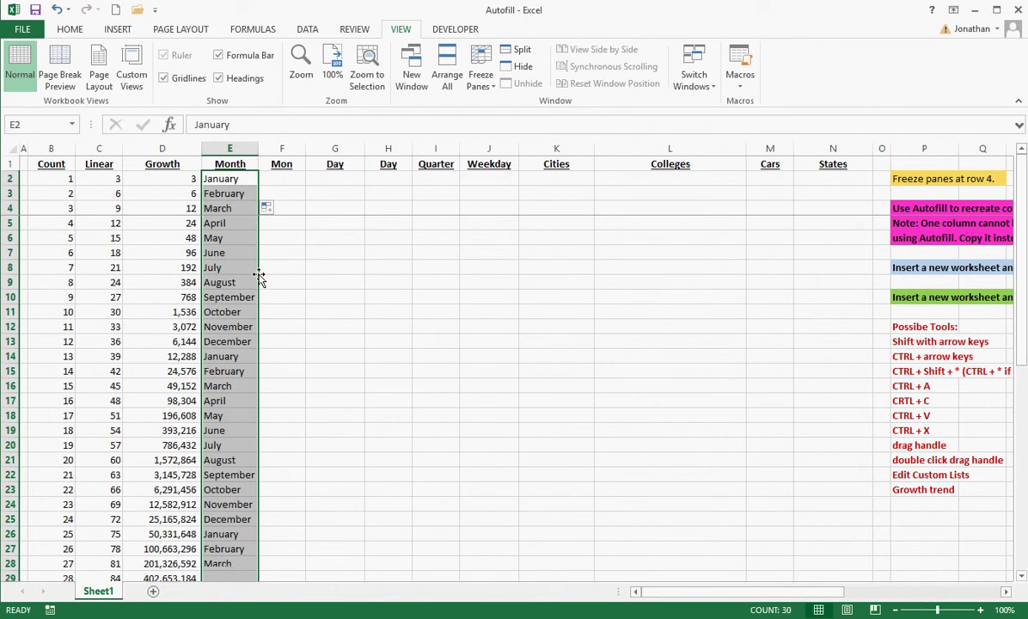
Step: Examine the sequence of month names cell by cell from E2 to E11
click(235, 177)
key(Down)
key(Down)
key(Down)
key(Down)
key(Down)
key(Down)
key(Down)
key(Down)
key(Down)
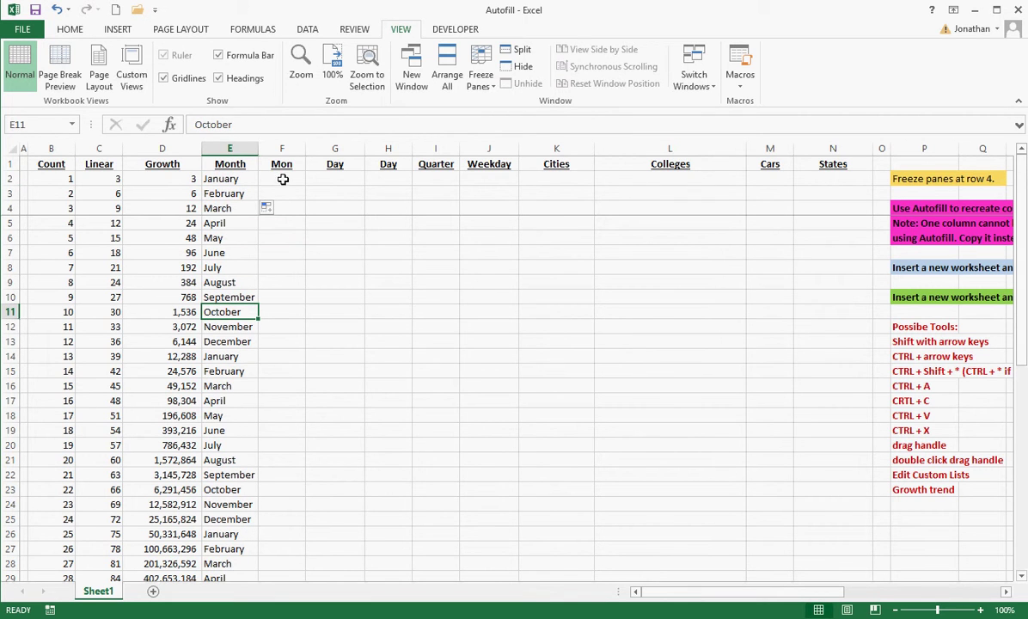
Step: Enter Jan in F2 and autofill the Mon column down to row 31
click(283, 180)
text(Jan)
key(Up)
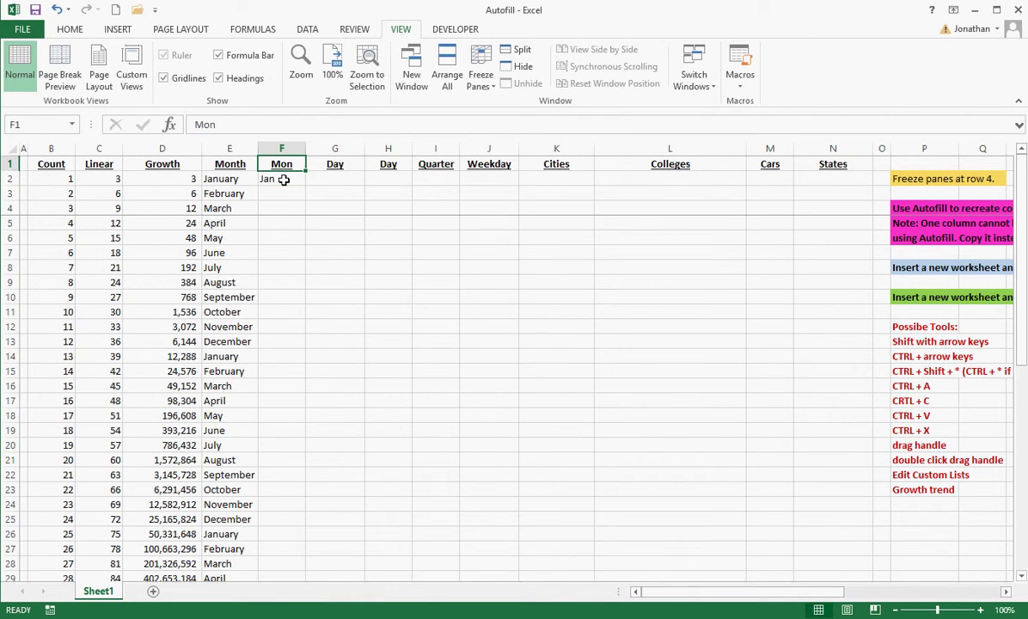
click(284, 180)
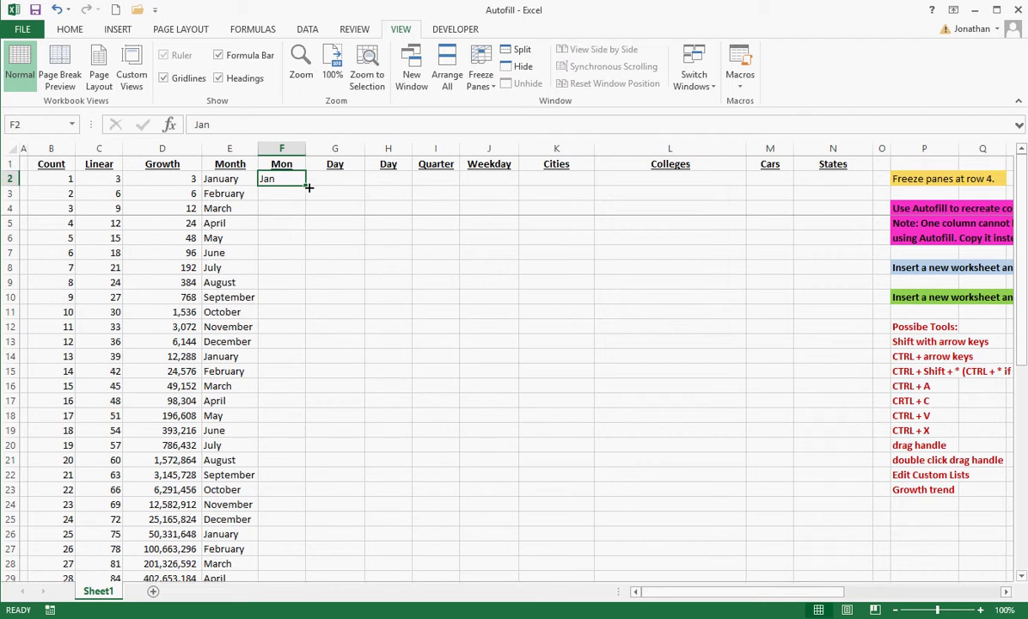
double_click(306, 186)
Step: Enter Sunday in G2 and Sun in H2 as the starting values of the two Day columns
click(331, 184)
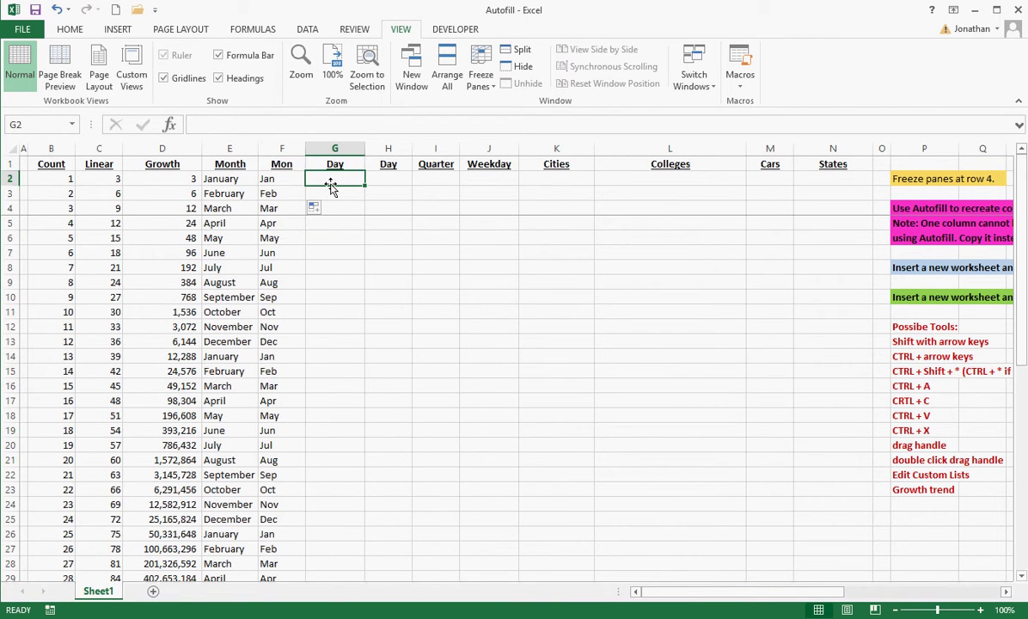
text(S)
key(BackSpace)
text(Sunady)
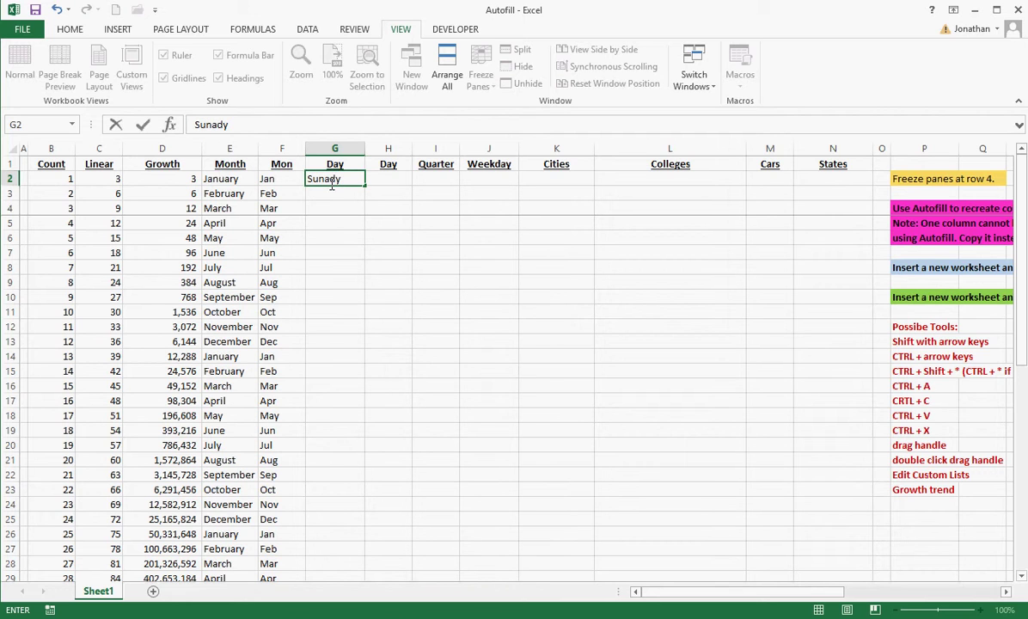
key(BackSpace)
key(BackSpace)
key(BackSpace)
text(day)
key(Return)
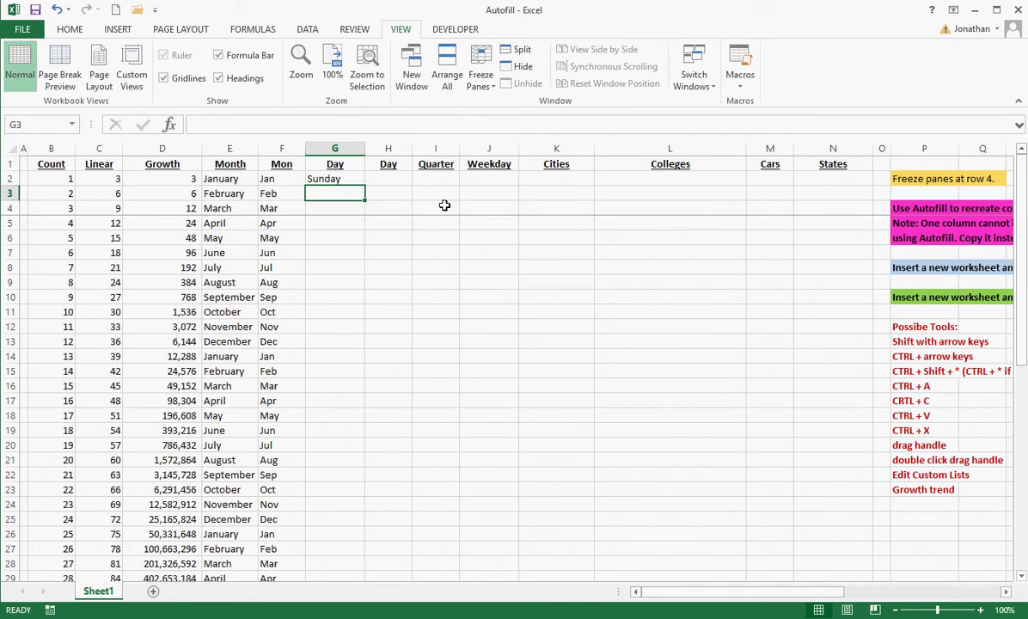
click(391, 181)
text(Sun)
key(Return)
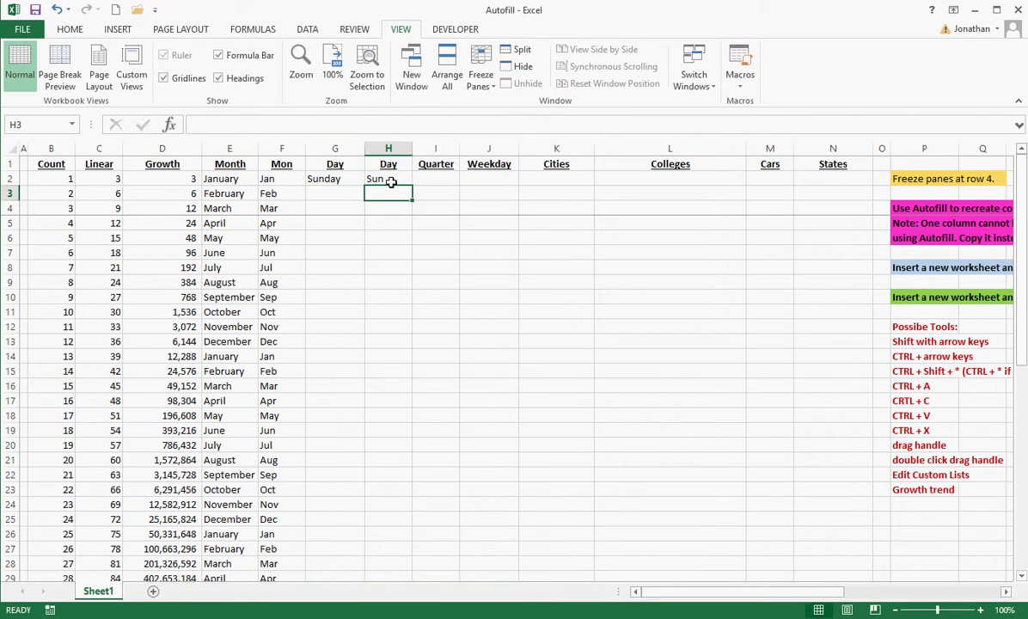
Step: Autofill both Day columns together from G2:H2 down to row 31 and check the day names
click(340, 182)
drag(361, 178, 387, 181)
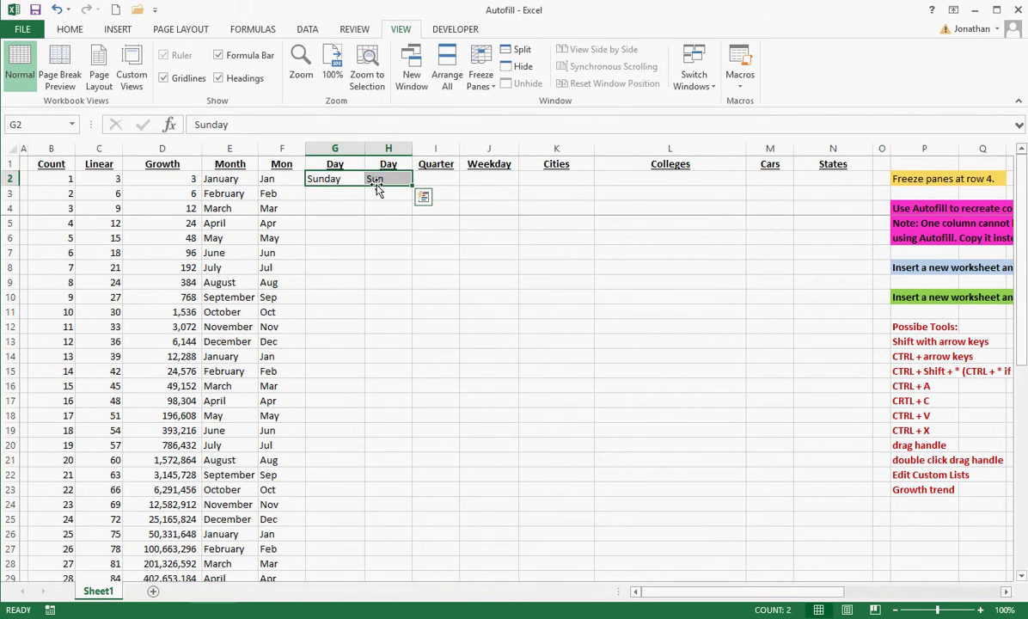
double_click(410, 189)
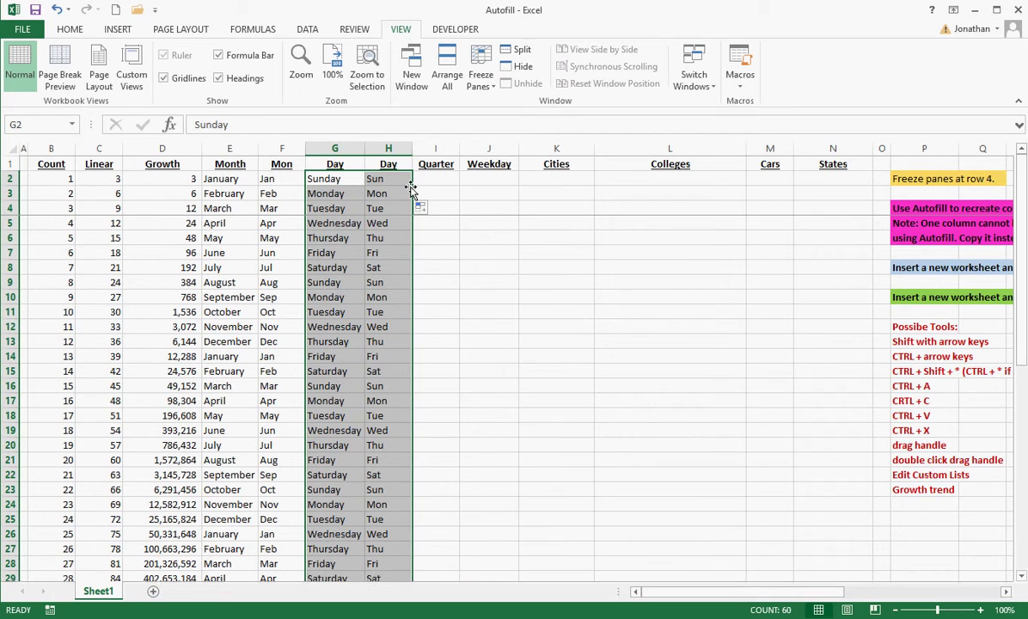
click(331, 196)
key(Down)
key(Down)
key(Down)
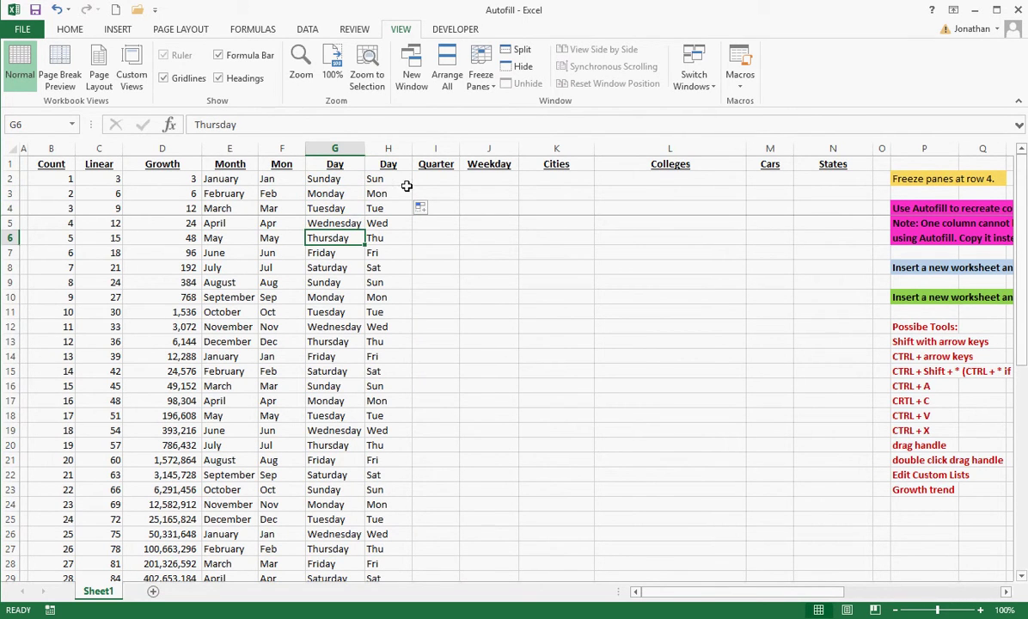
Step: Enter 1st qtr in I2 and autofill the Quarter column down to row 31
click(437, 178)
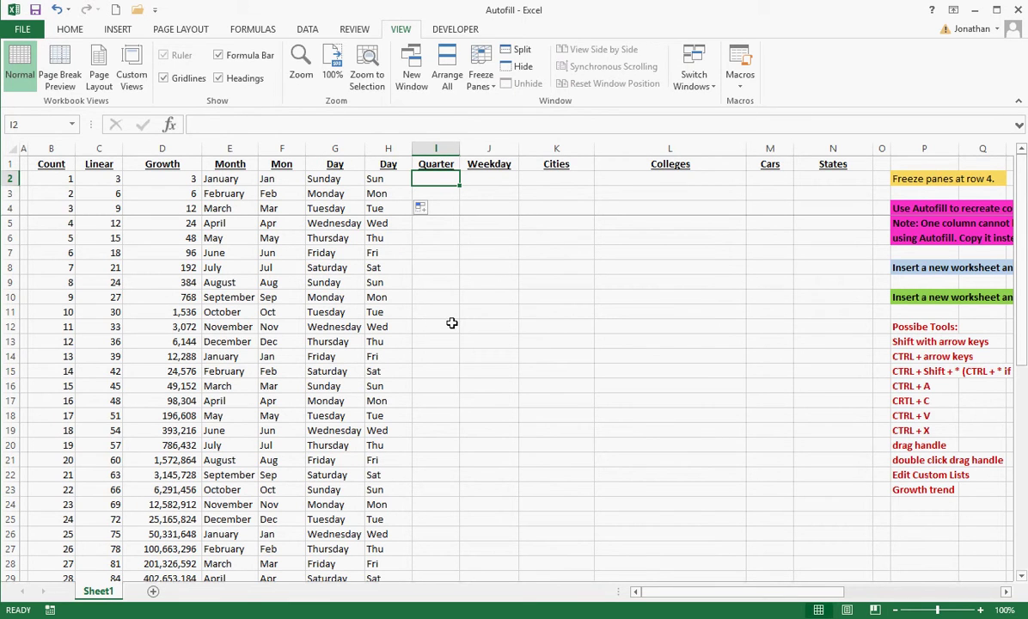
text(1st)
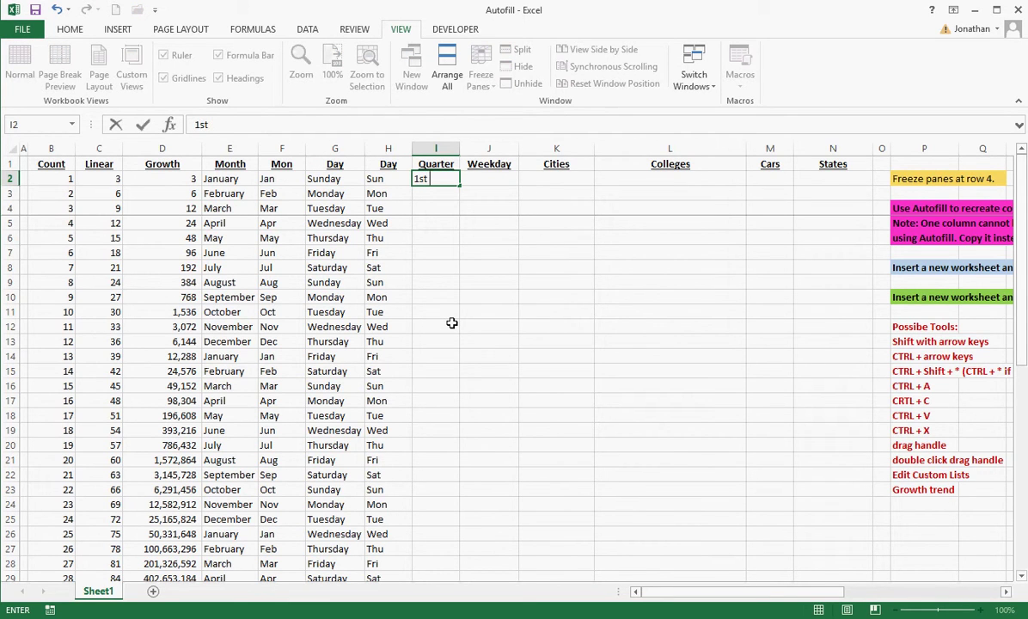
text( qtr)
key(Return)
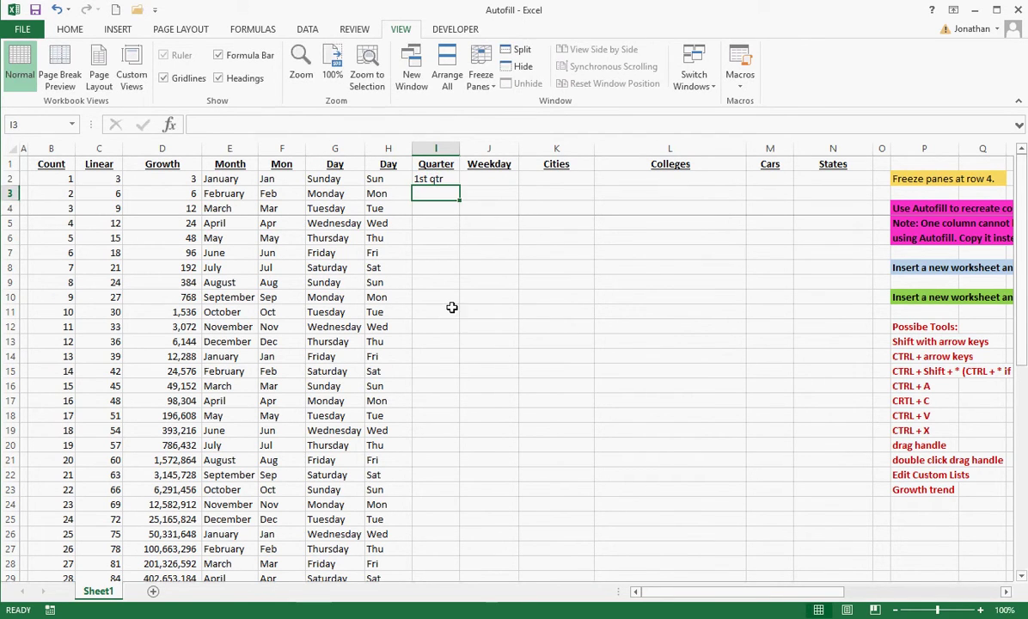
click(440, 179)
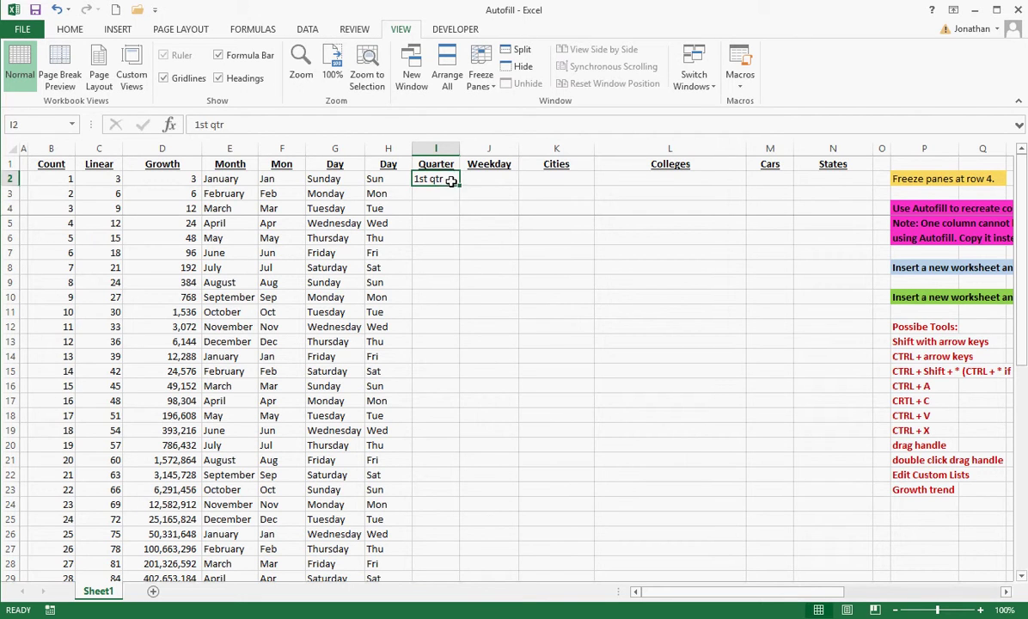
double_click(460, 188)
Step: Examine how the quarter labels repeat in the Quarter column from I3 to I10
key(Down)
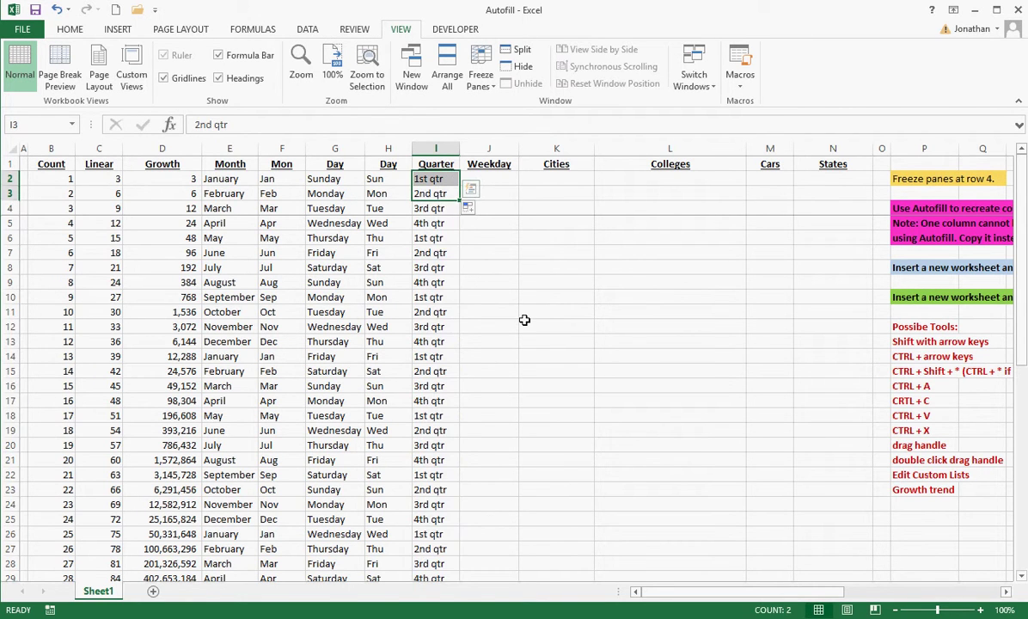
key(Down)
key(Down)
key(Down)
key(Down)
key(Down)
key(Down)
key(Down)
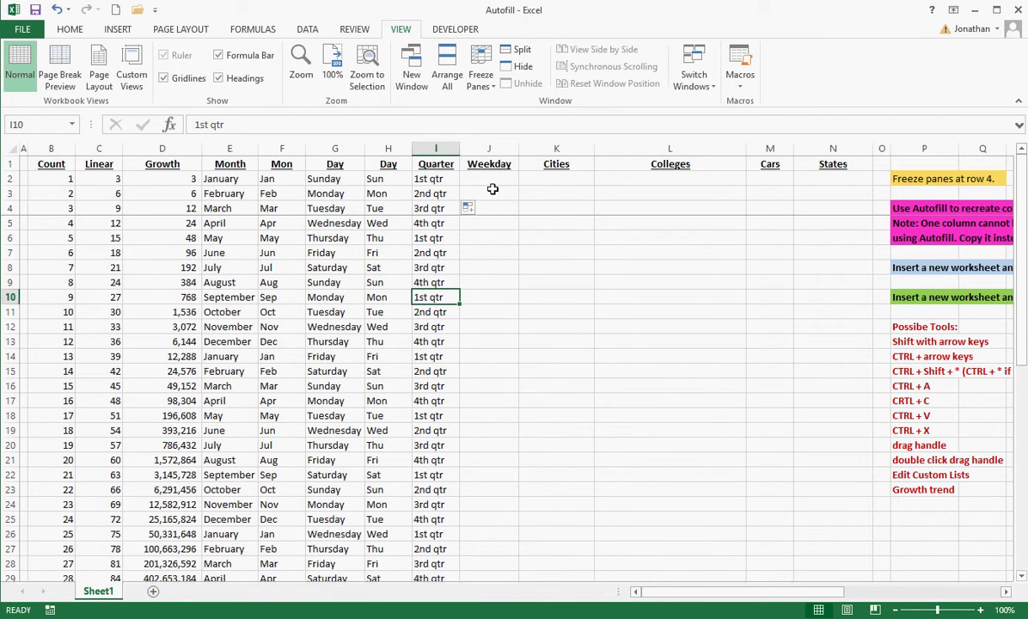
Step: Enter Monday in J2 and autofill the Weekday column down to J31 using the Fill Weekdays option
click(493, 188)
click(492, 175)
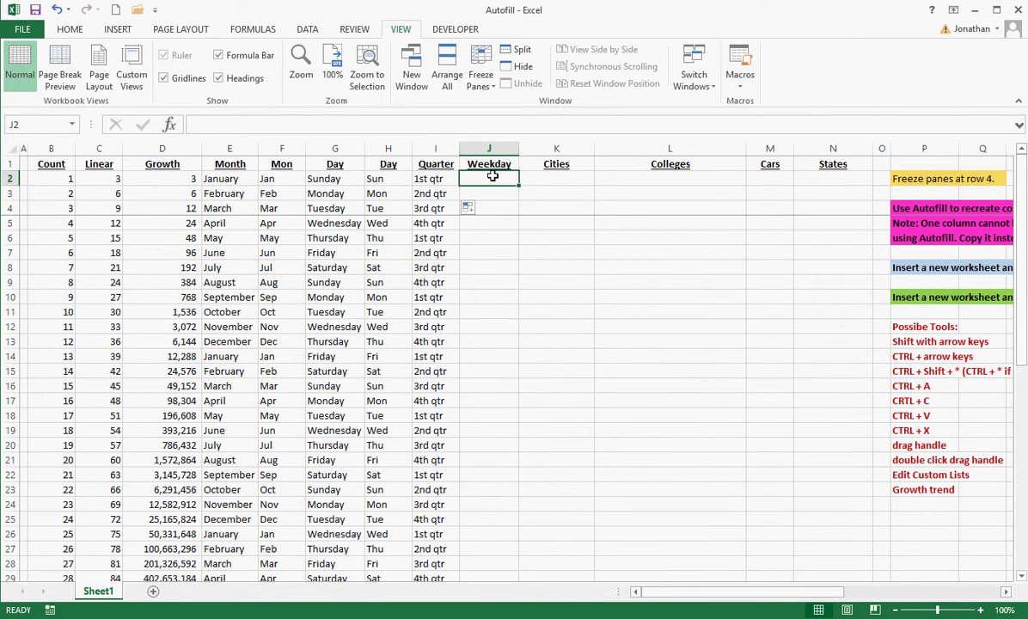
text(Monday)
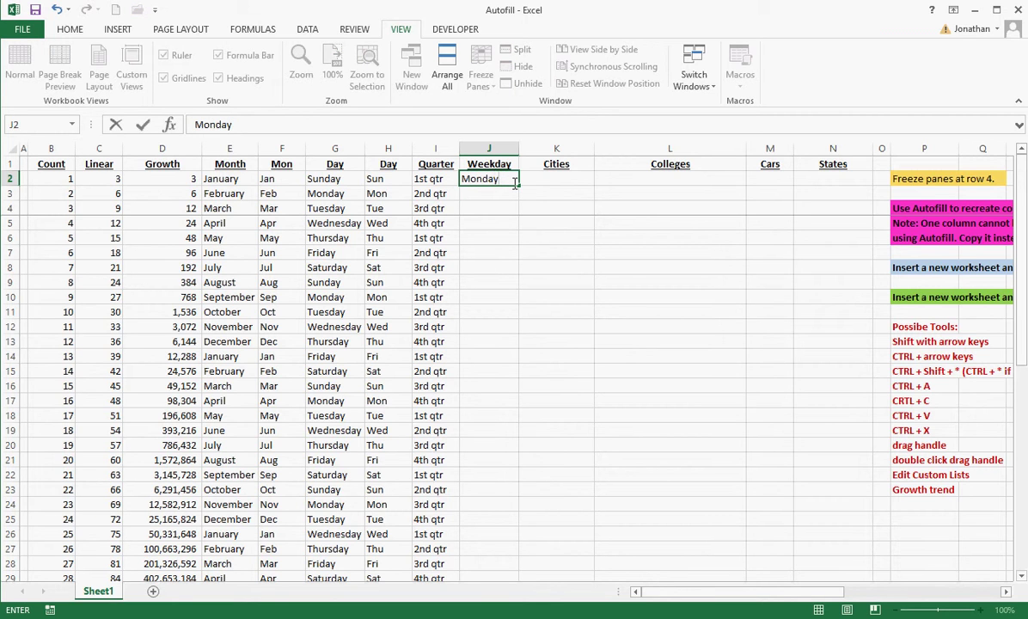
drag(518, 187, 528, 562)
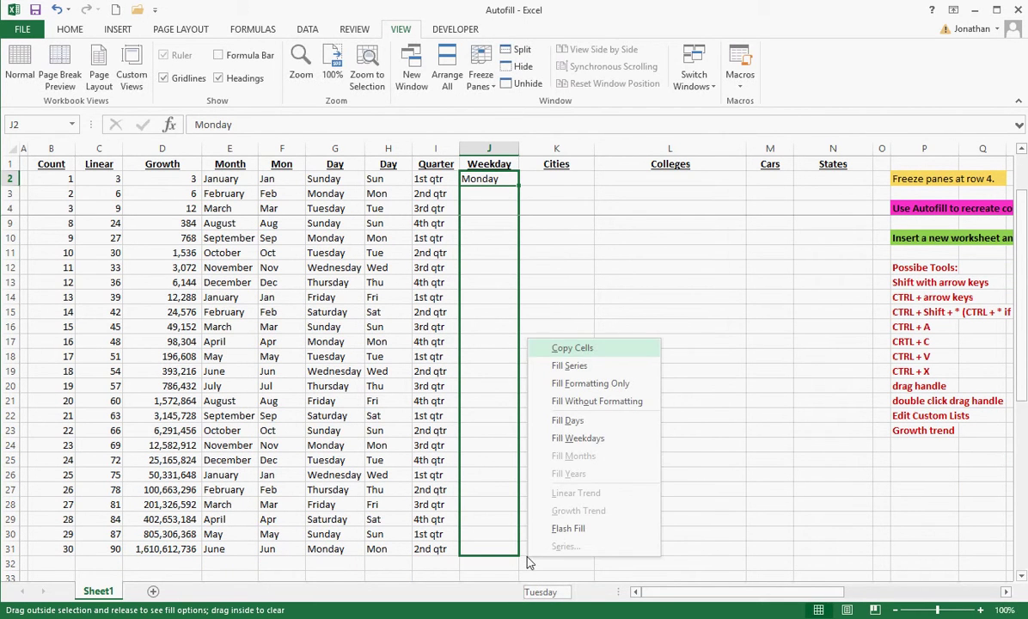
click(581, 437)
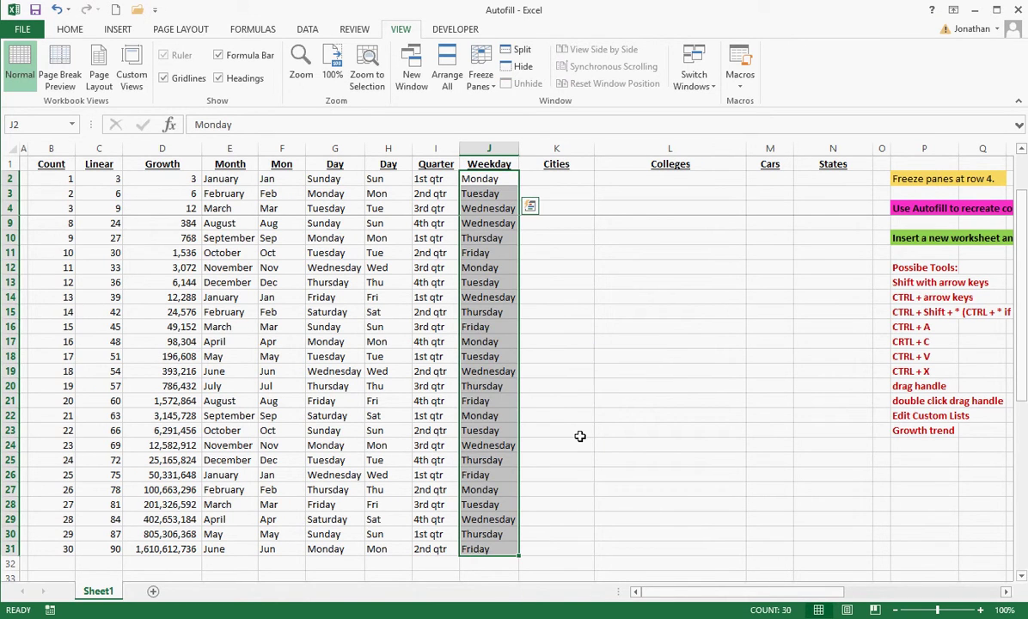
Step: Examine the filled Weekday entries, the empty Cities to States columns, and the source lists in columns T to W
click(495, 193)
key(Down)
key(Down)
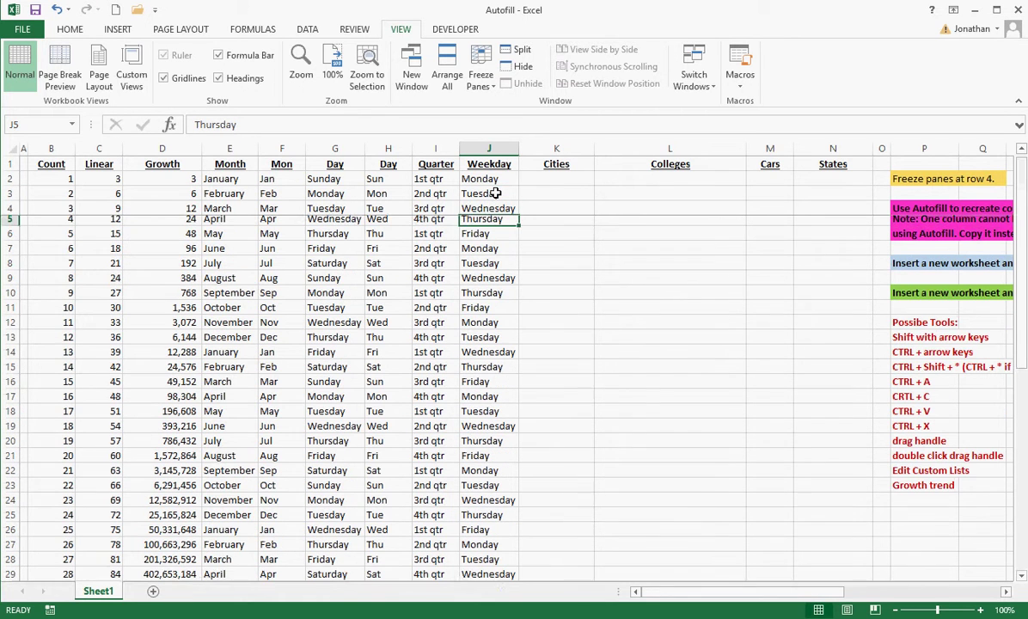
click(560, 179)
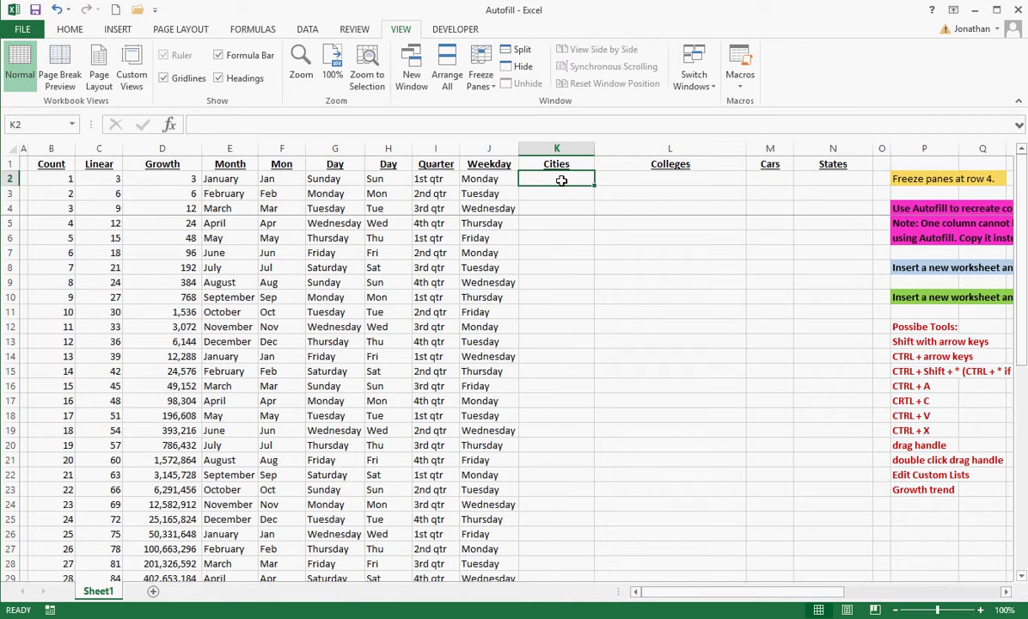
key(Right)
key(Right)
key(Right)
key(Right)
key(Right)
key(Right)
key(Right)
key(Right)
key(Right)
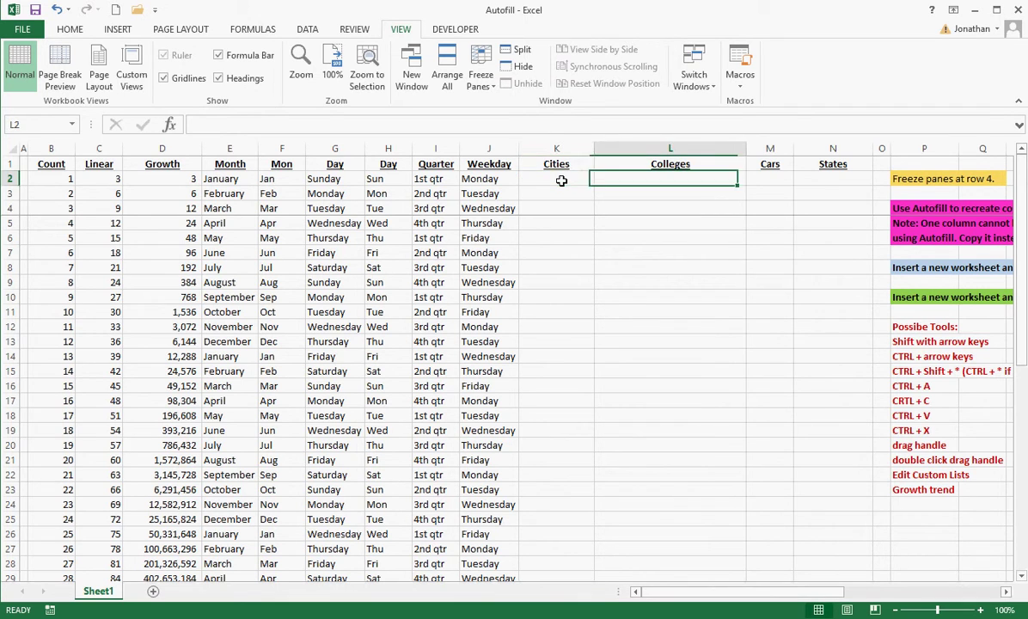
key(Right)
key(Right)
key(Right)
key(Left)
key(Left)
key(Left)
Step: Select the source cities in T2:T11 and open the custom lists editor from the advanced options
drag(632, 179, 647, 312)
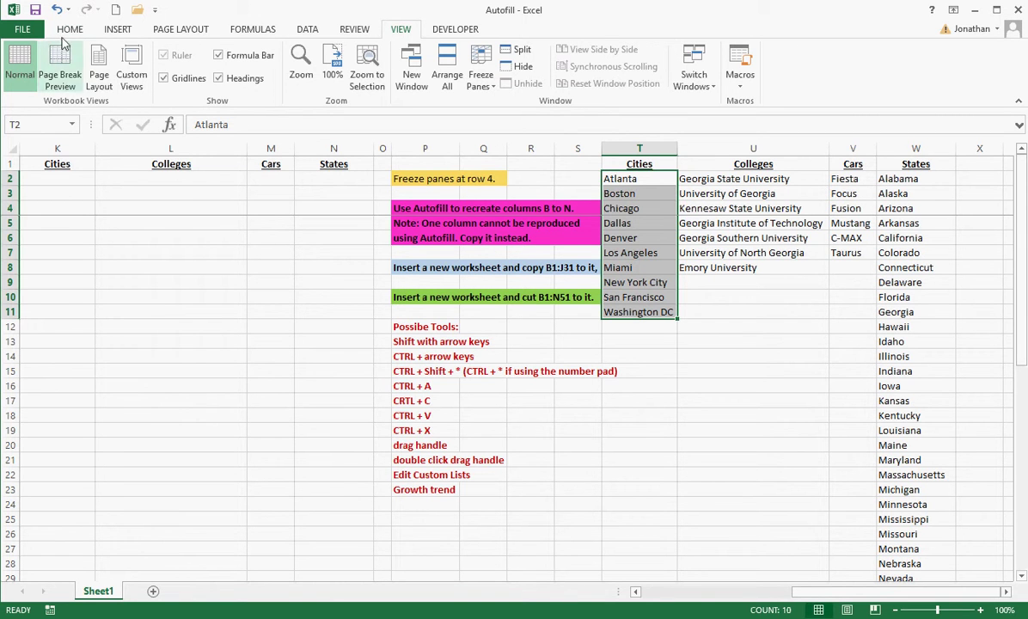
click(24, 29)
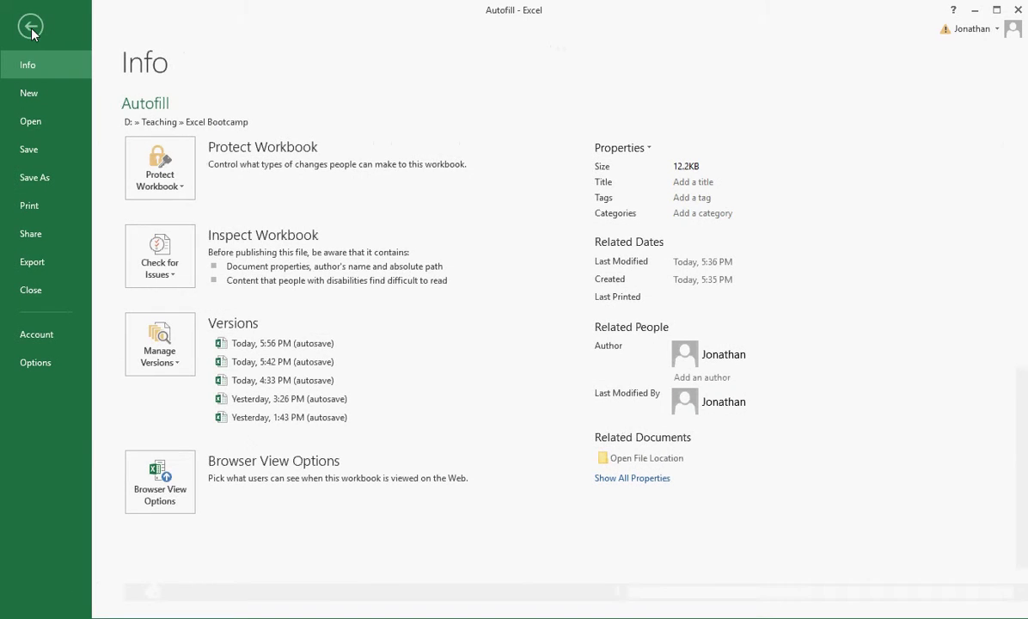
click(35, 362)
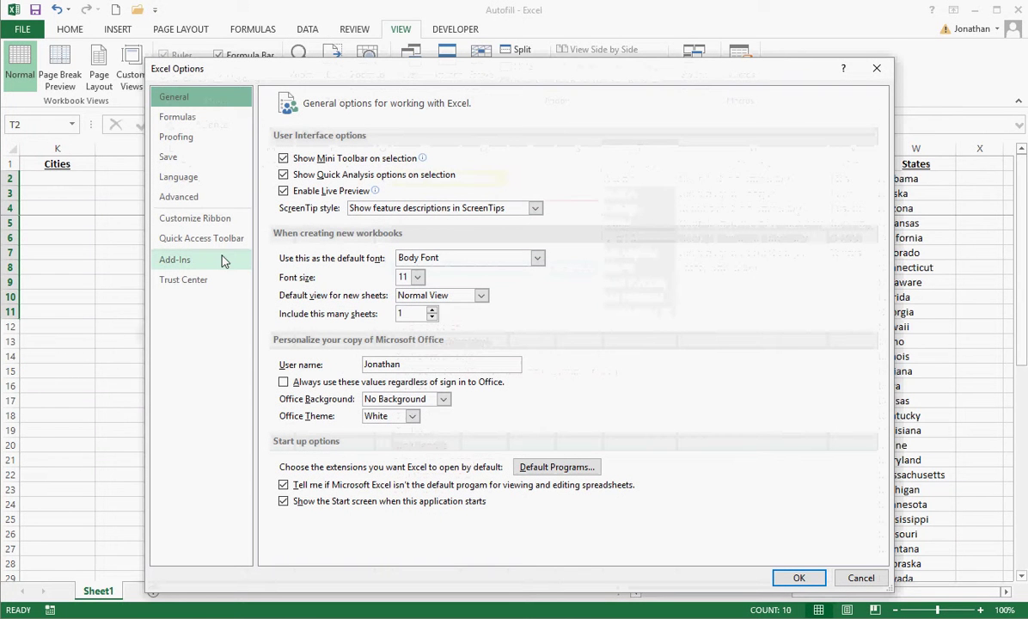
click(176, 196)
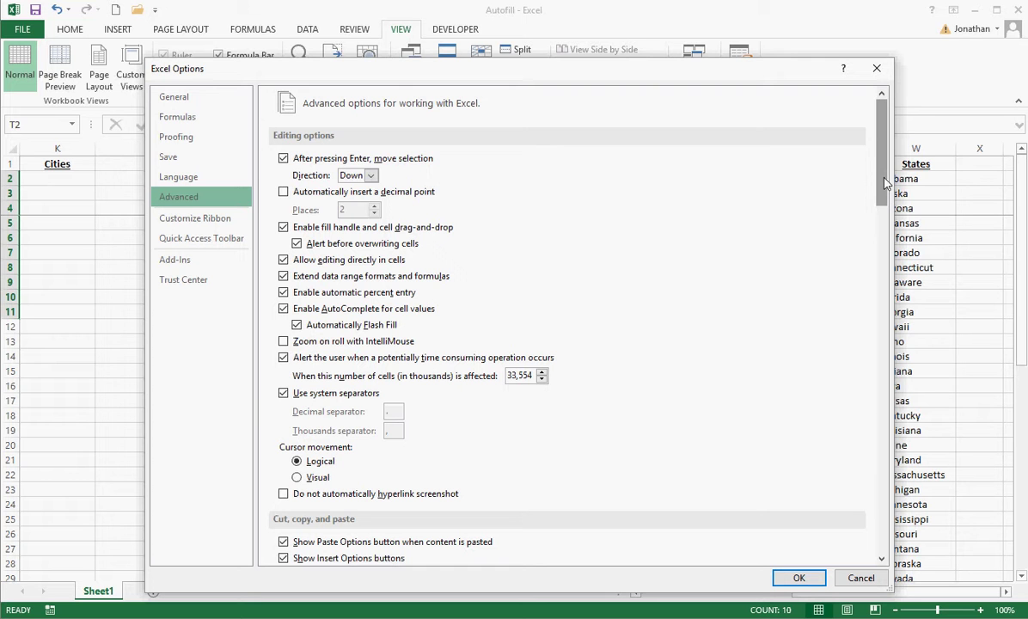
drag(885, 183, 880, 526)
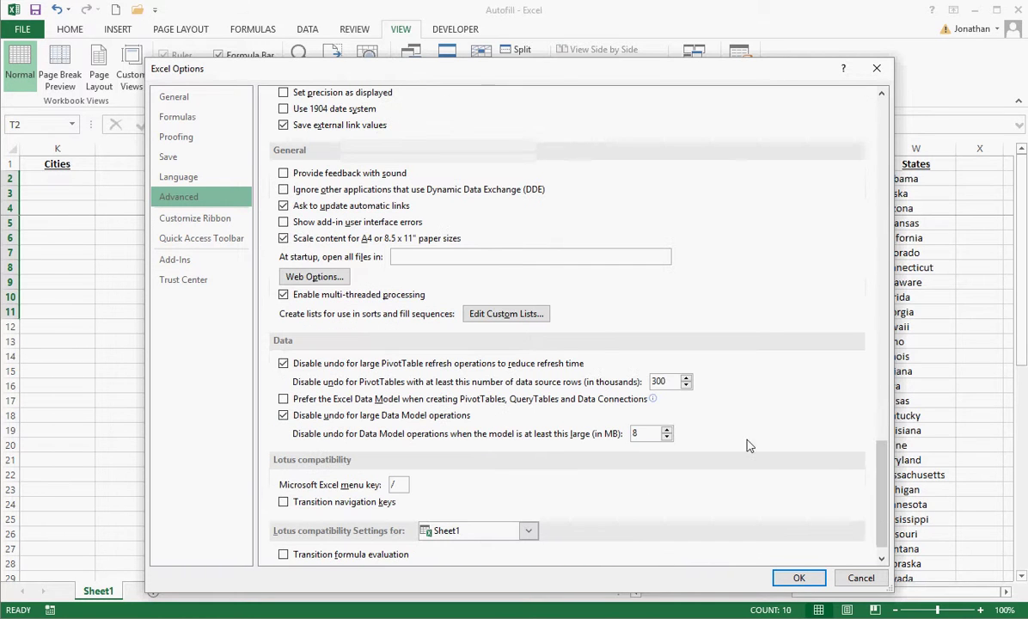
click(505, 314)
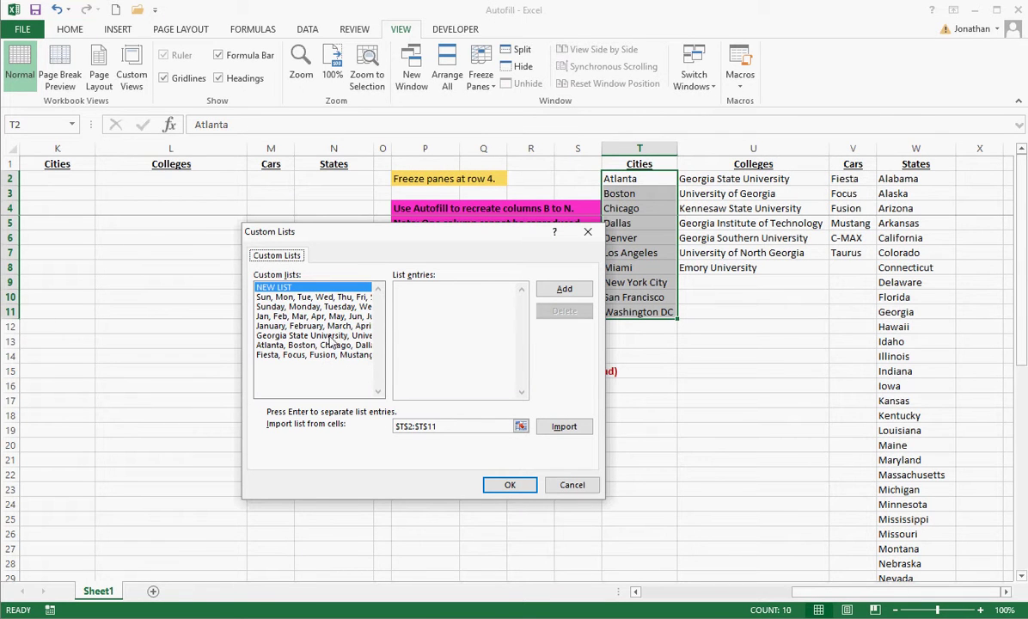
Step: Delete the existing custom lists of colleges, cities and cars, leaving only the built-in day and month lists
click(329, 338)
click(557, 312)
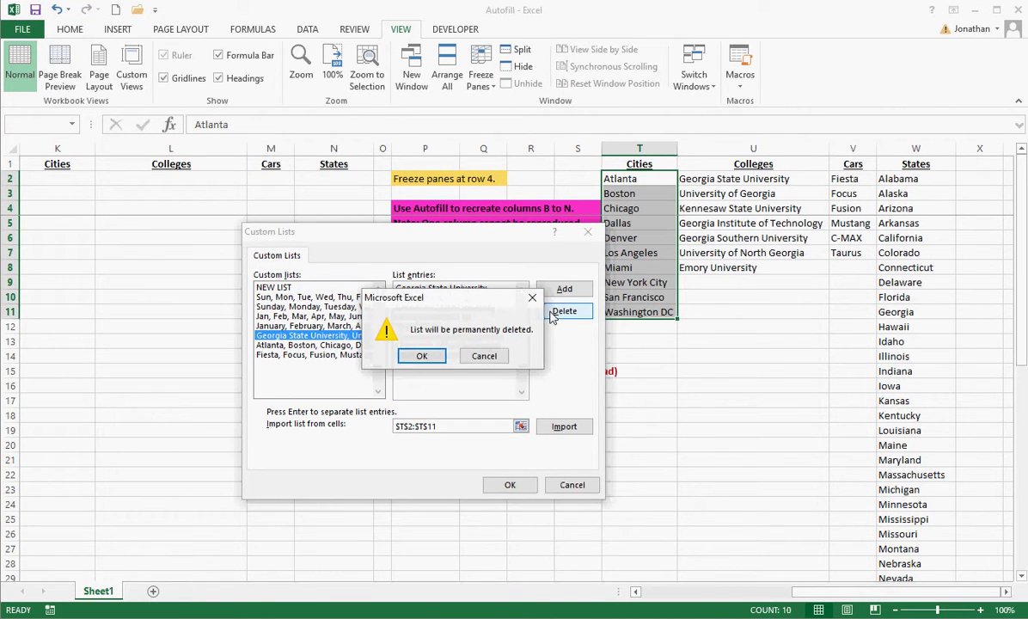
click(420, 355)
click(331, 335)
click(564, 311)
click(421, 355)
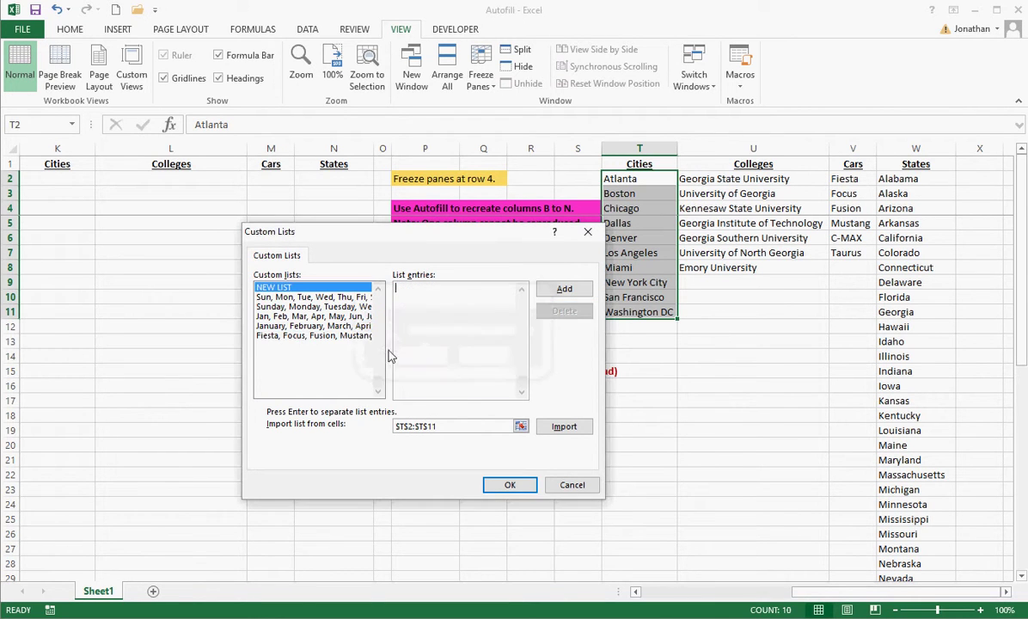
click(342, 335)
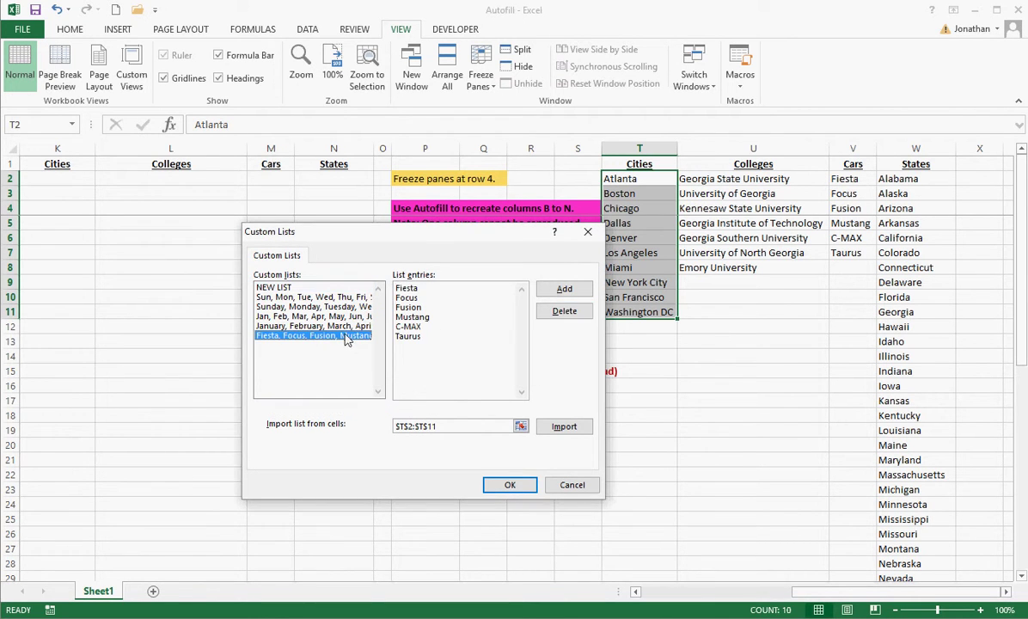
click(565, 311)
click(419, 354)
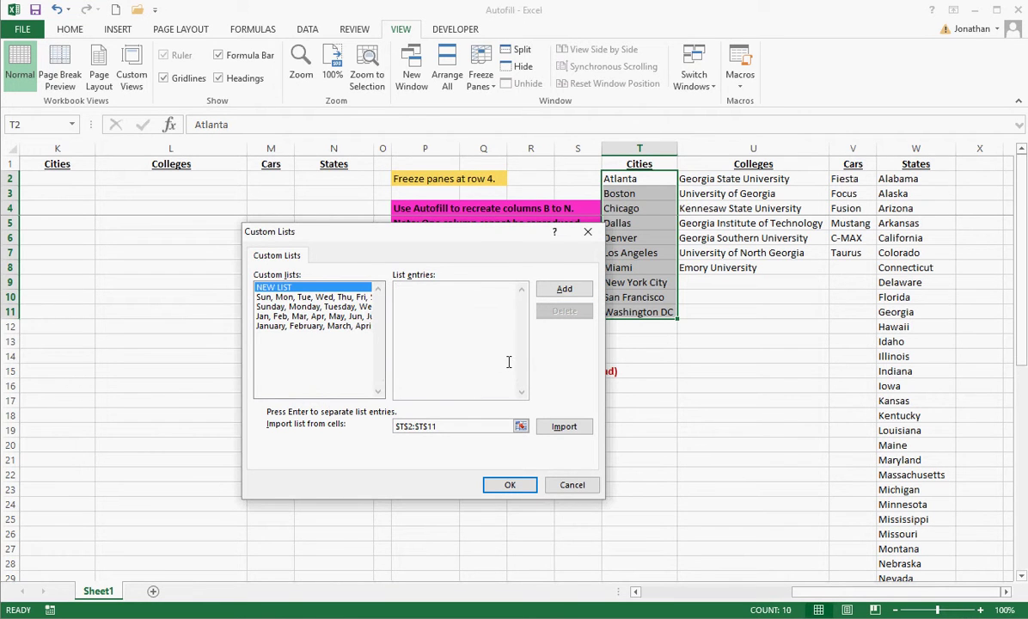
Step: Import the cities in T2:T11 as a custom list and save the options
click(500, 426)
key(ctrl+a)
key(BackSpace)
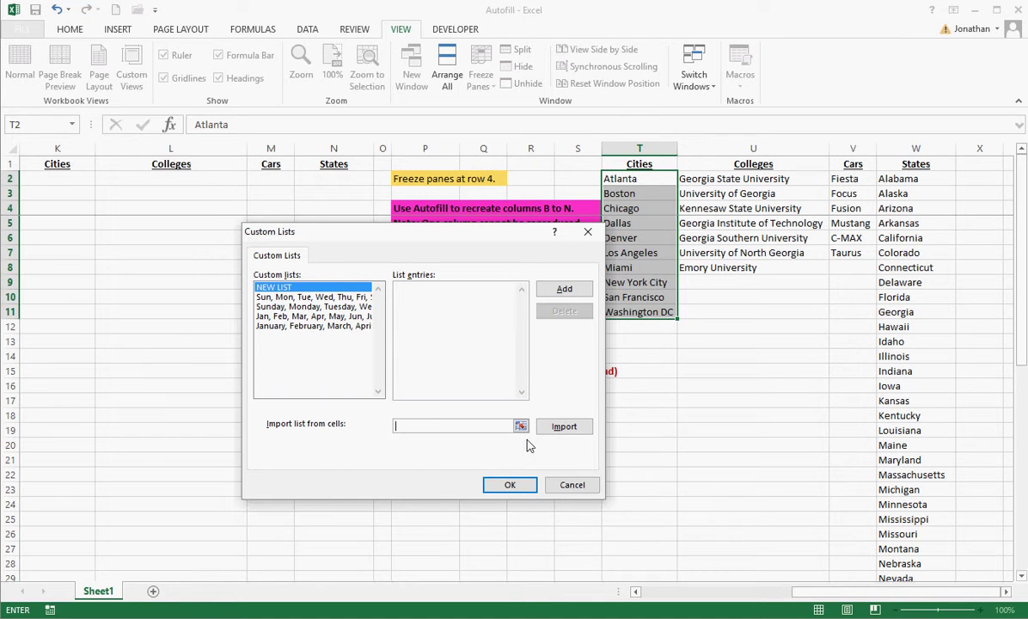
click(521, 426)
drag(632, 184, 636, 313)
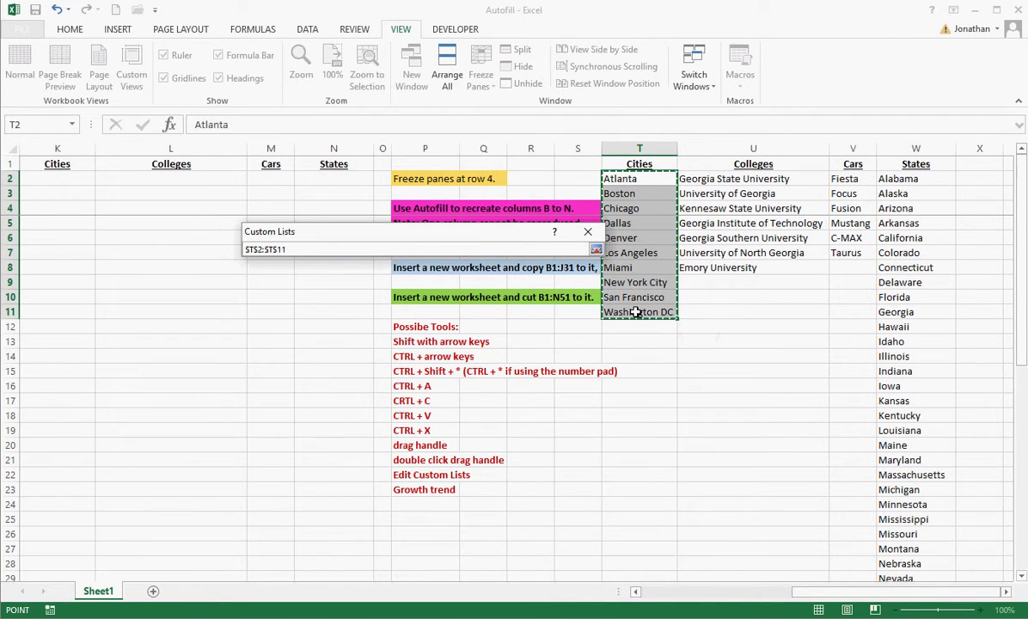
click(595, 249)
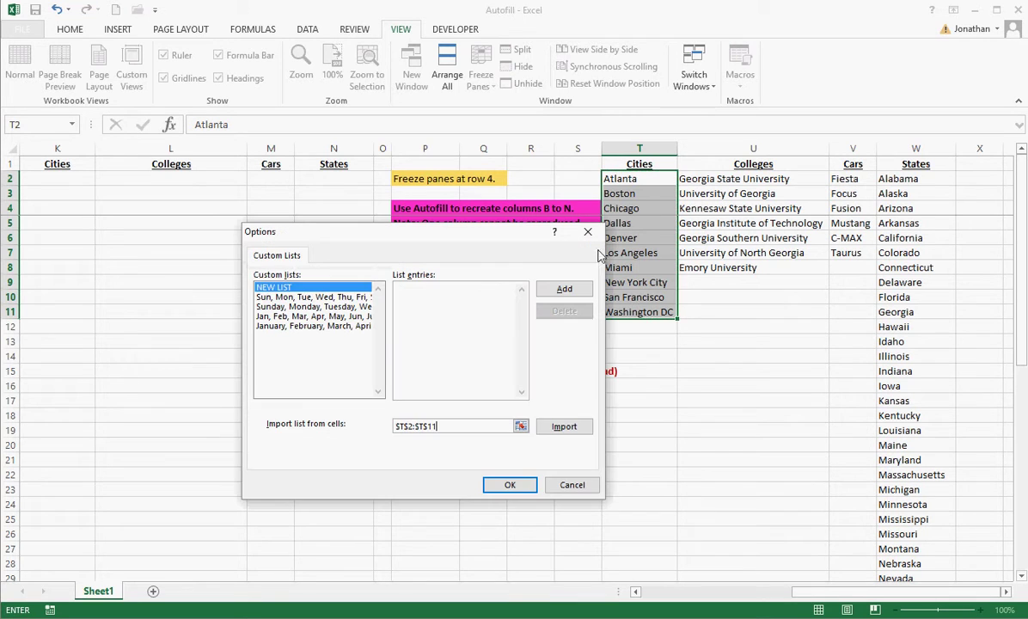
click(564, 426)
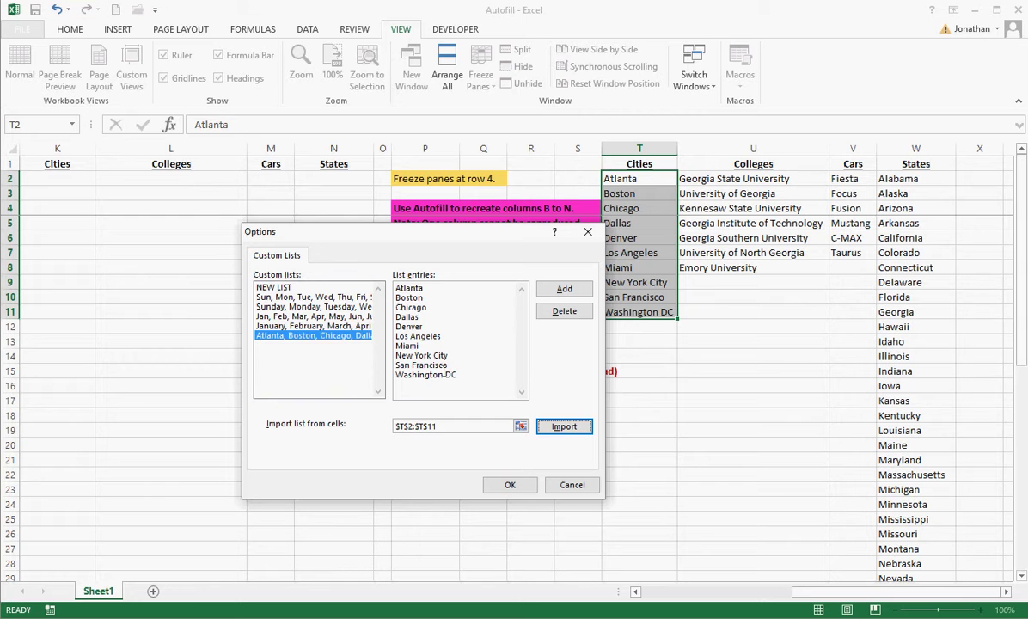
click(571, 292)
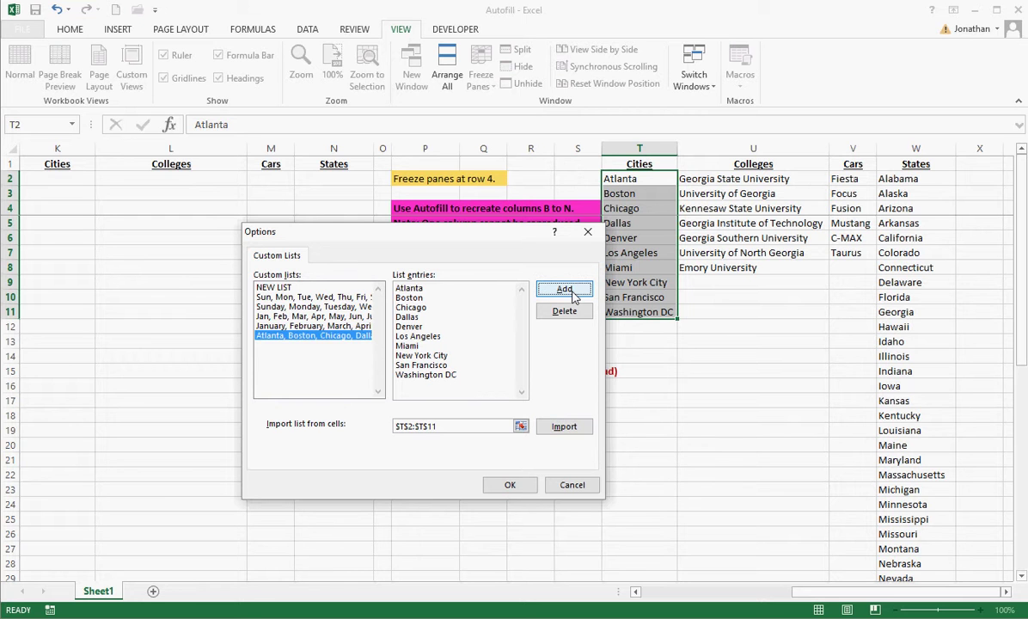
click(511, 485)
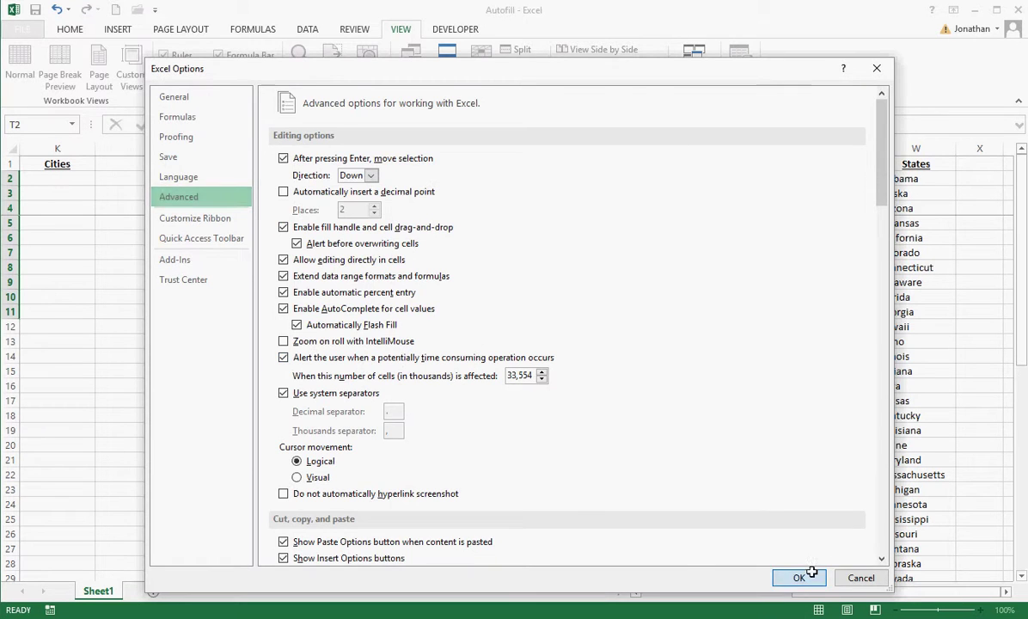
click(797, 577)
Step: Enter Atlanta in K2 and autofill the Cities column down to K11
click(288, 252)
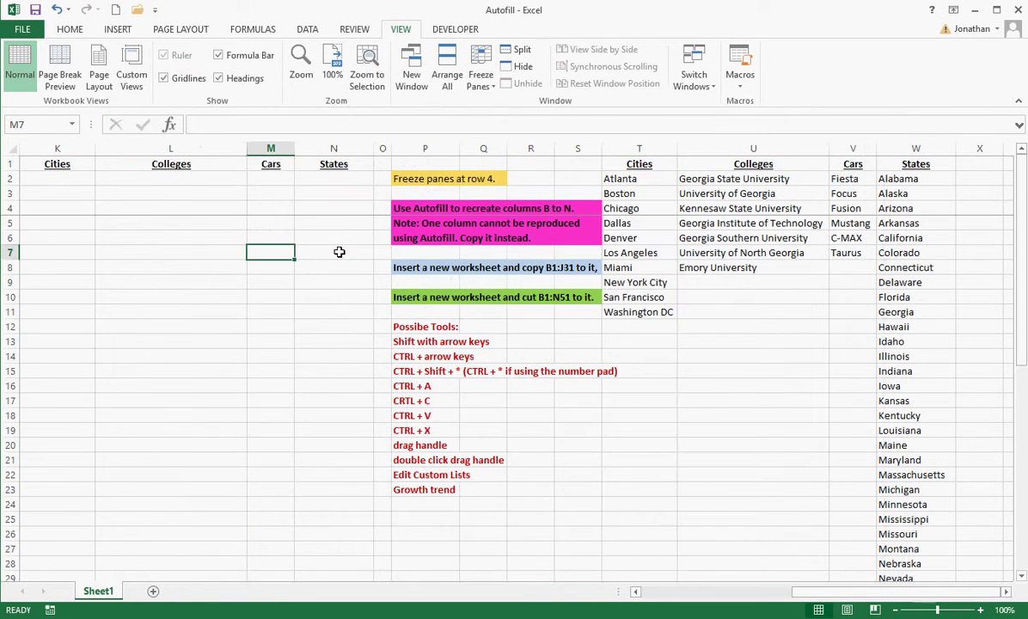
key(Home)
click(539, 182)
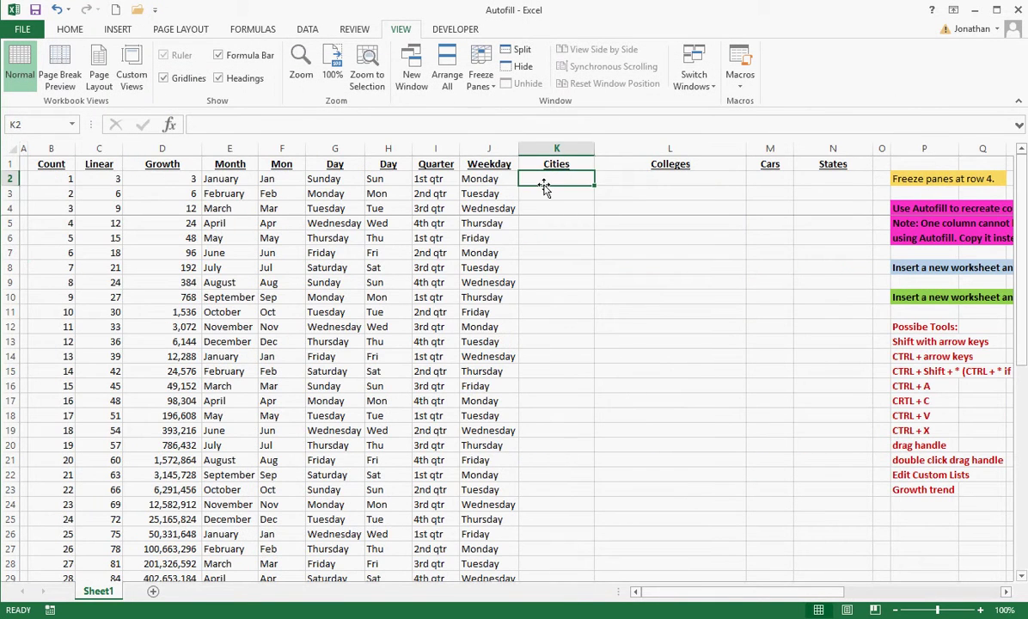
text(Atlanta)
key(Return)
click(567, 178)
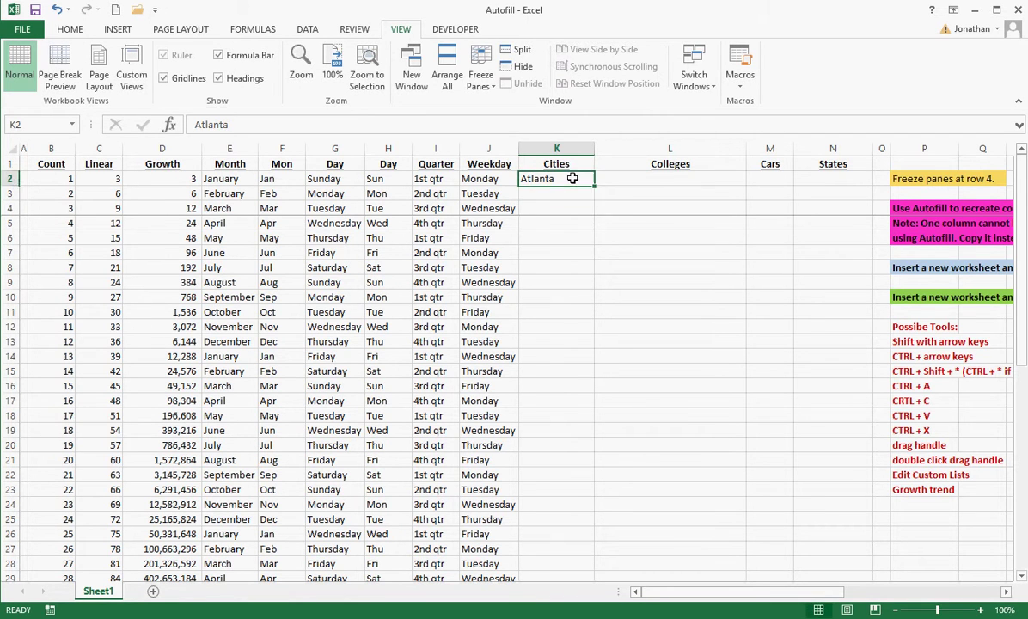
drag(593, 187, 590, 321)
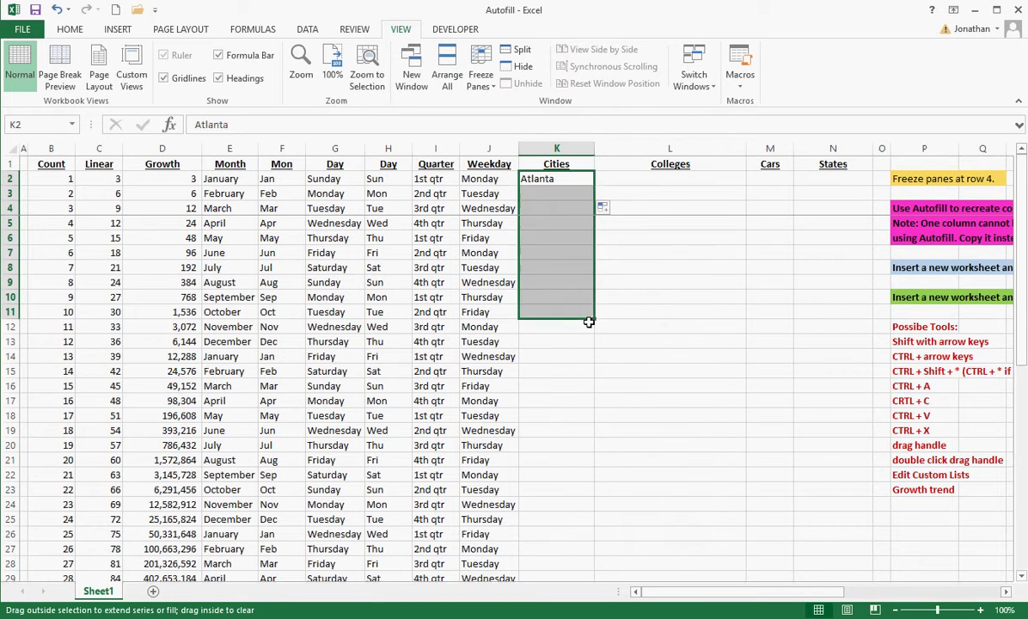
click(632, 312)
click(560, 299)
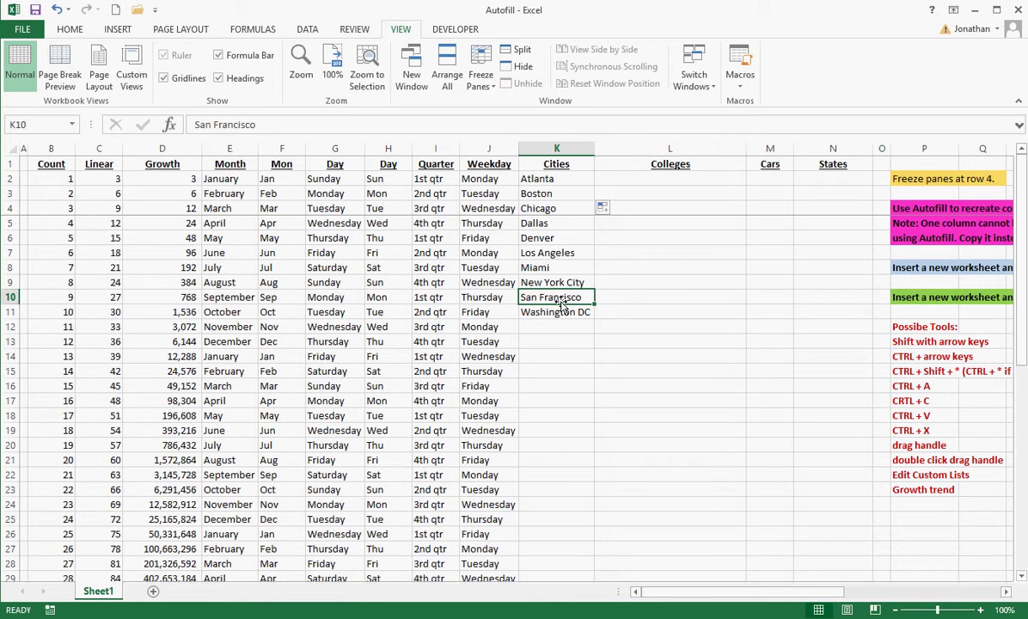
Step: Open the custom lists editor again from the advanced options, with the source lists in columns T to W in view
key(Right)
key(Right)
key(Right)
key(Right)
key(Right)
key(Right)
key(Right)
key(Right)
key(Right)
key(Right)
key(Right)
key(Right)
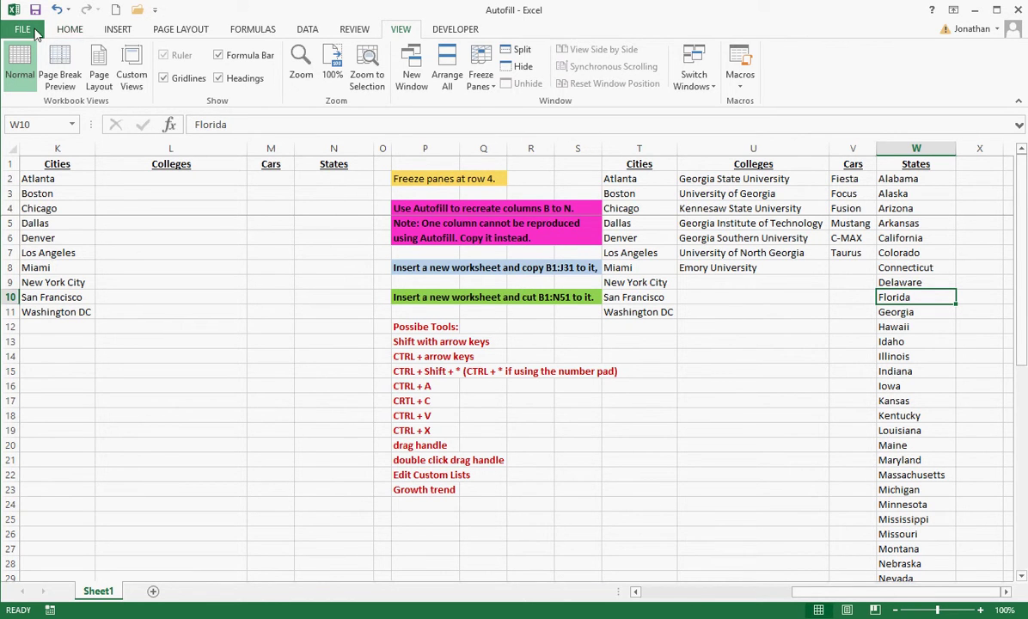
click(31, 26)
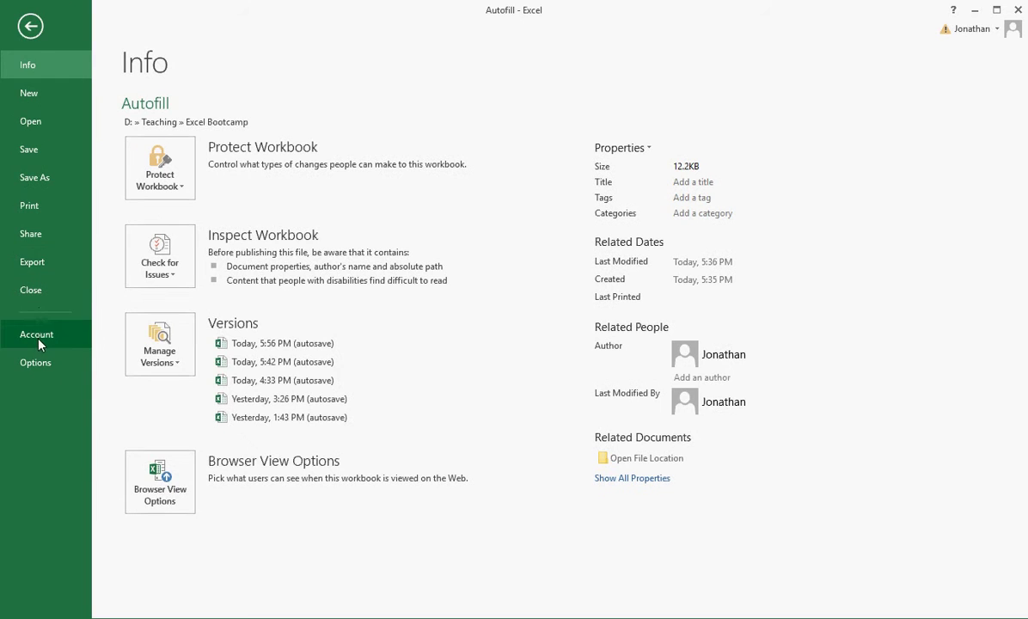
click(34, 360)
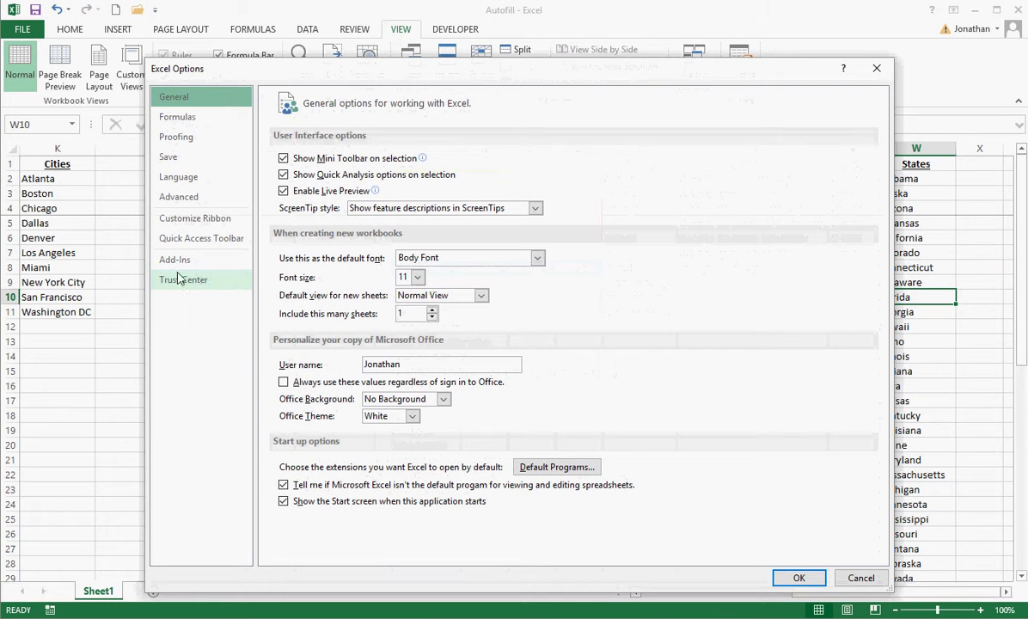
click(172, 197)
drag(881, 191, 908, 514)
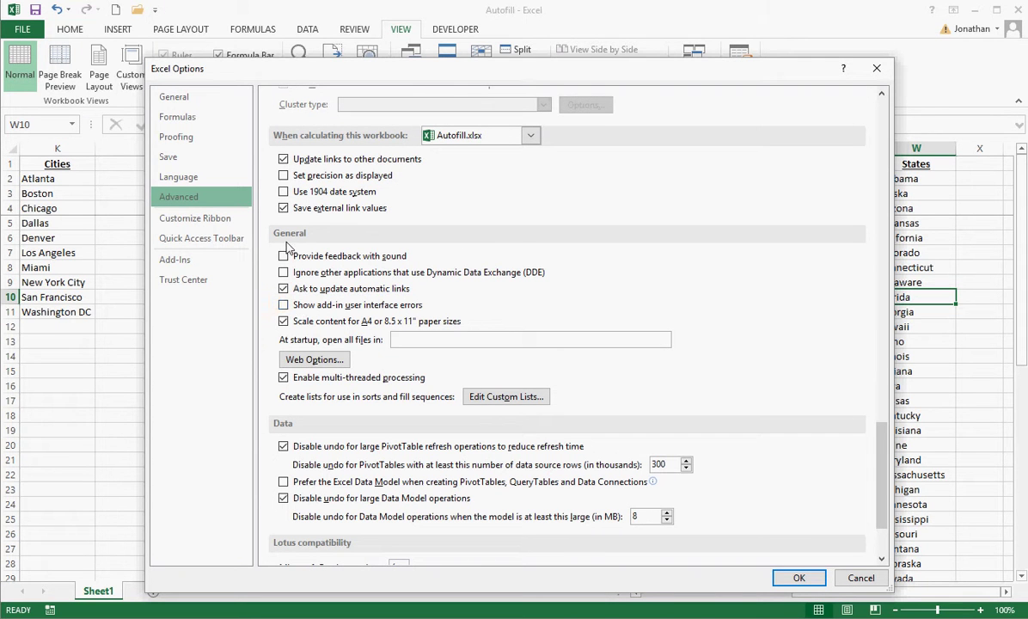
click(486, 401)
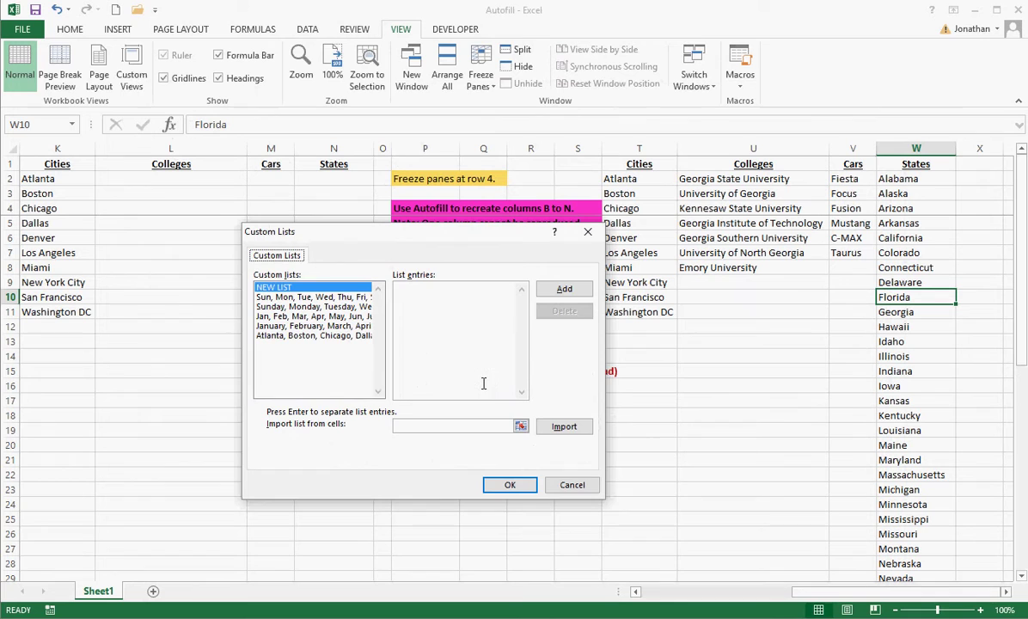
Step: Import the colleges in U2:U8 as a custom list
click(521, 426)
drag(726, 181, 720, 266)
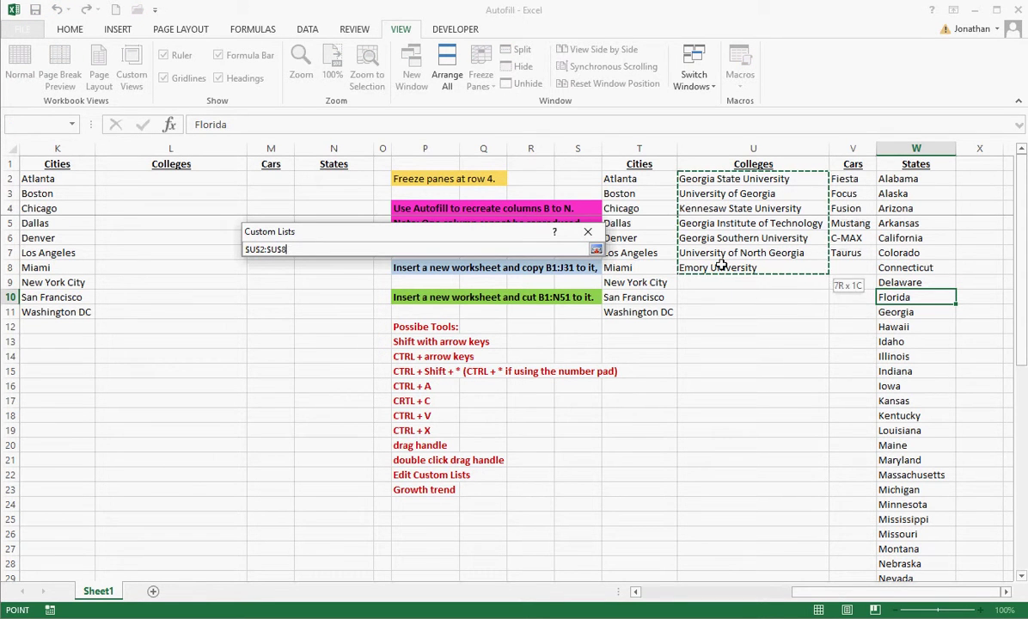
click(596, 250)
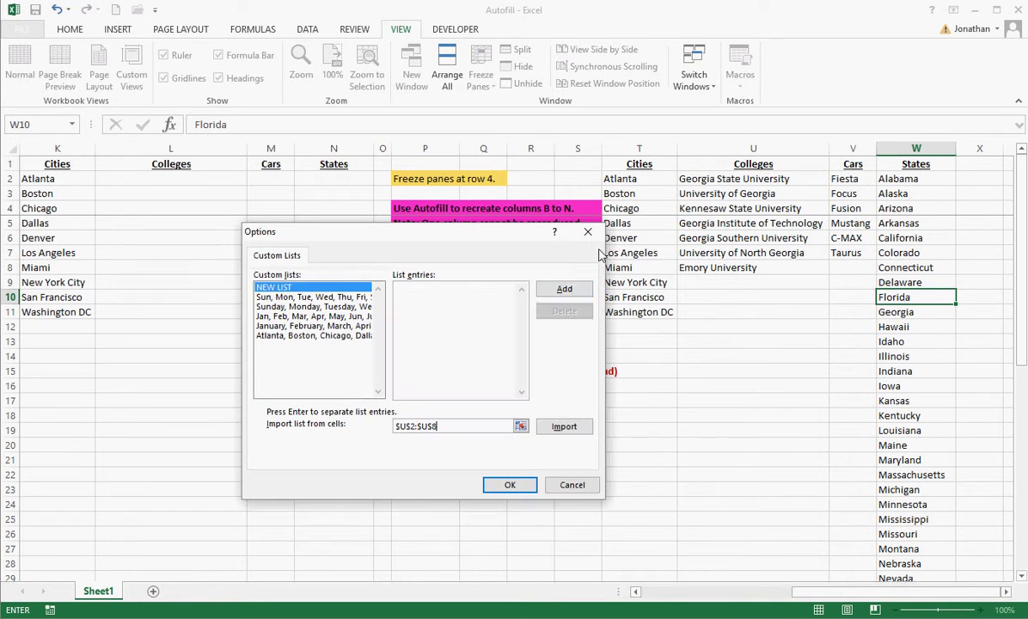
click(561, 427)
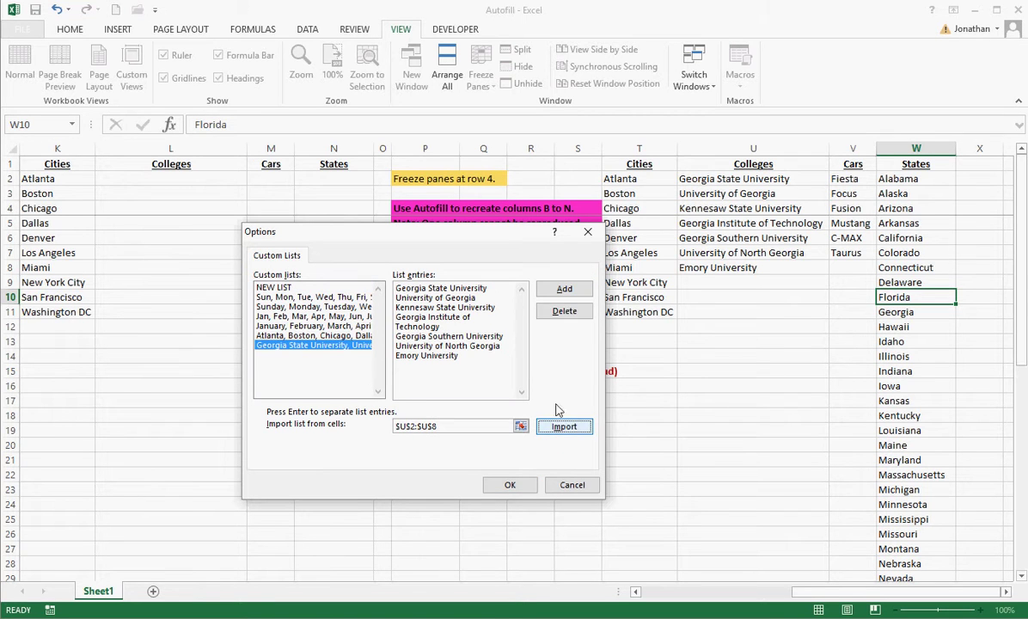
click(564, 291)
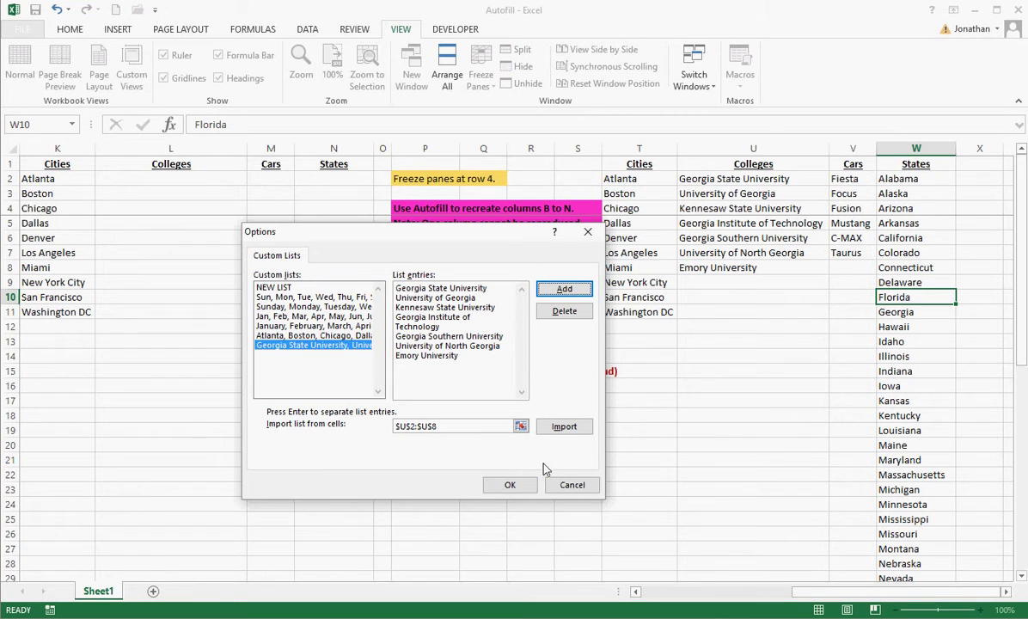
Step: Delete the colleges custom list and try to import it again
key(Delete)
key(Return)
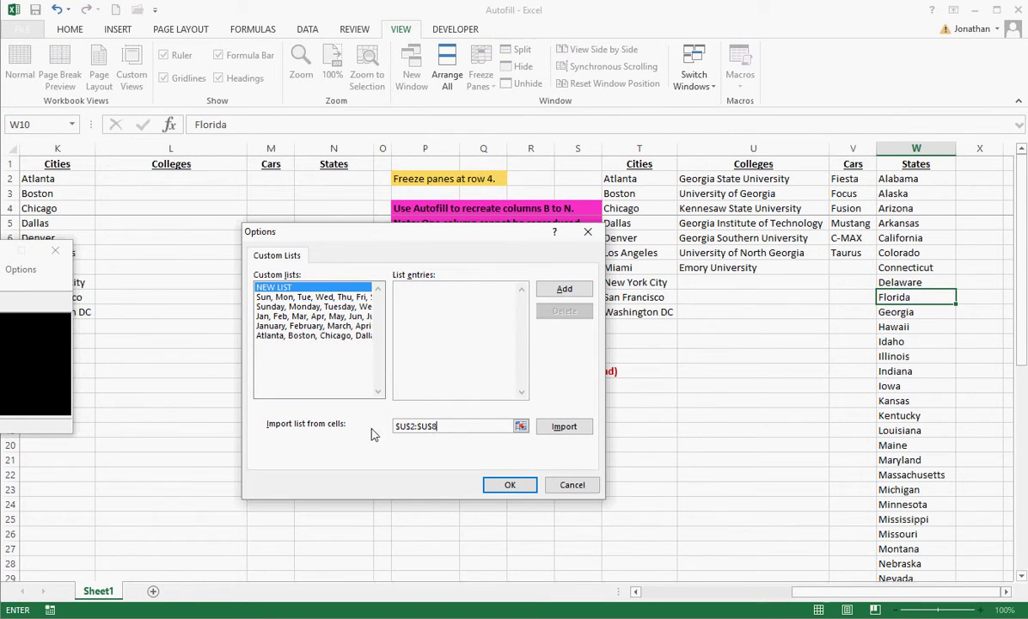
click(184, 438)
click(560, 430)
click(420, 388)
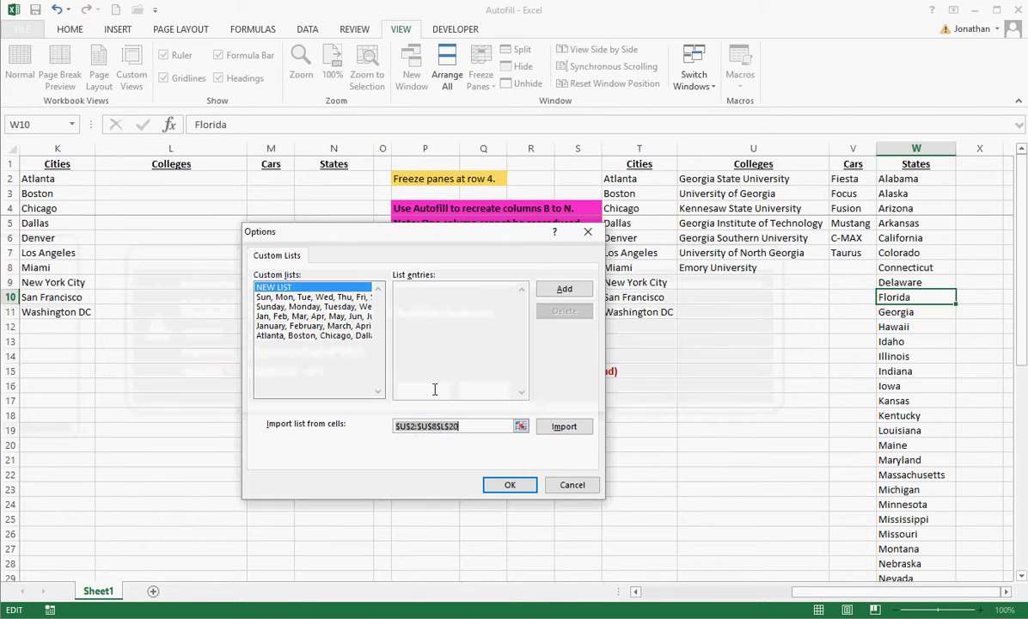
Step: Reimport the colleges in U2:U8 as a custom list and save the options
key(Delete)
drag(687, 179, 702, 268)
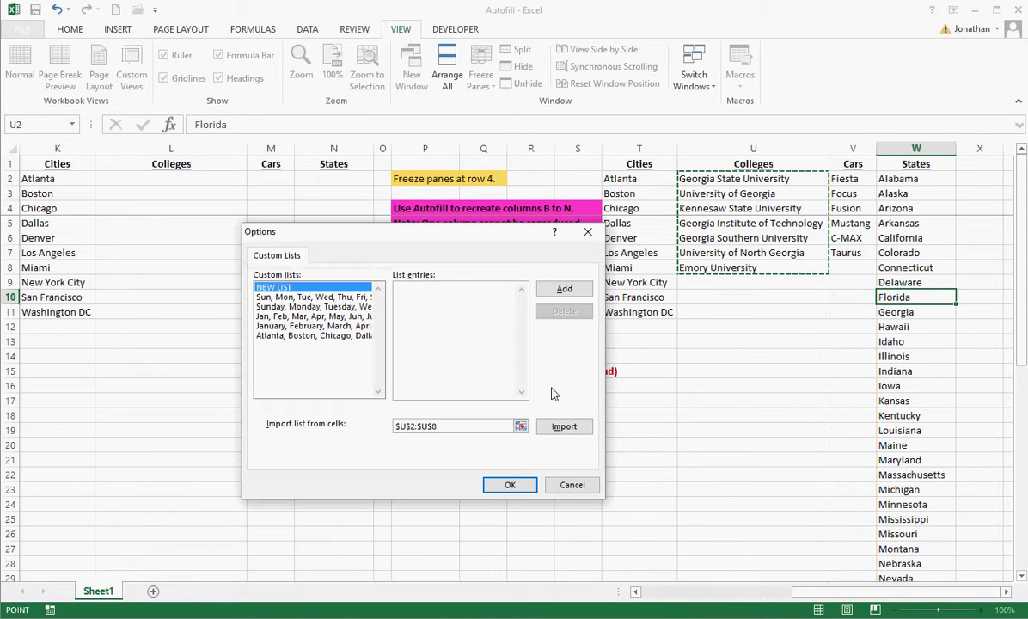
click(553, 428)
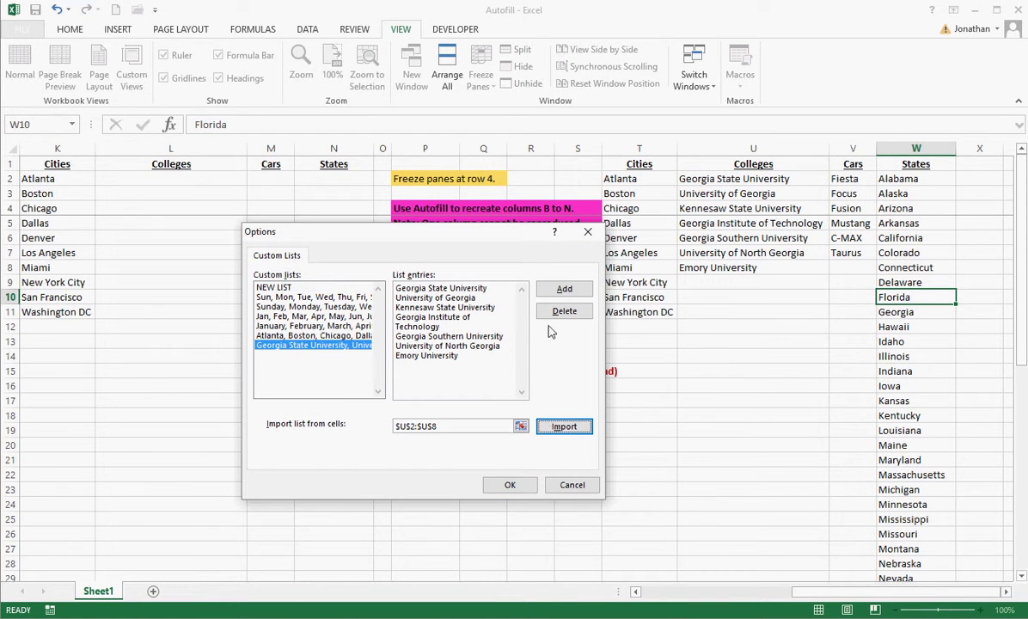
click(560, 293)
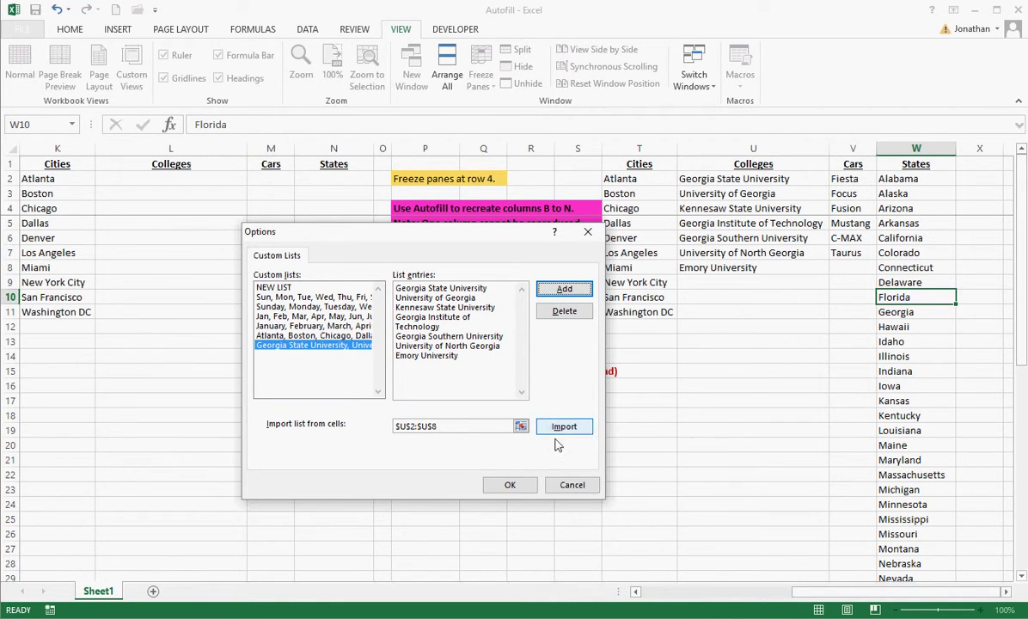
click(515, 487)
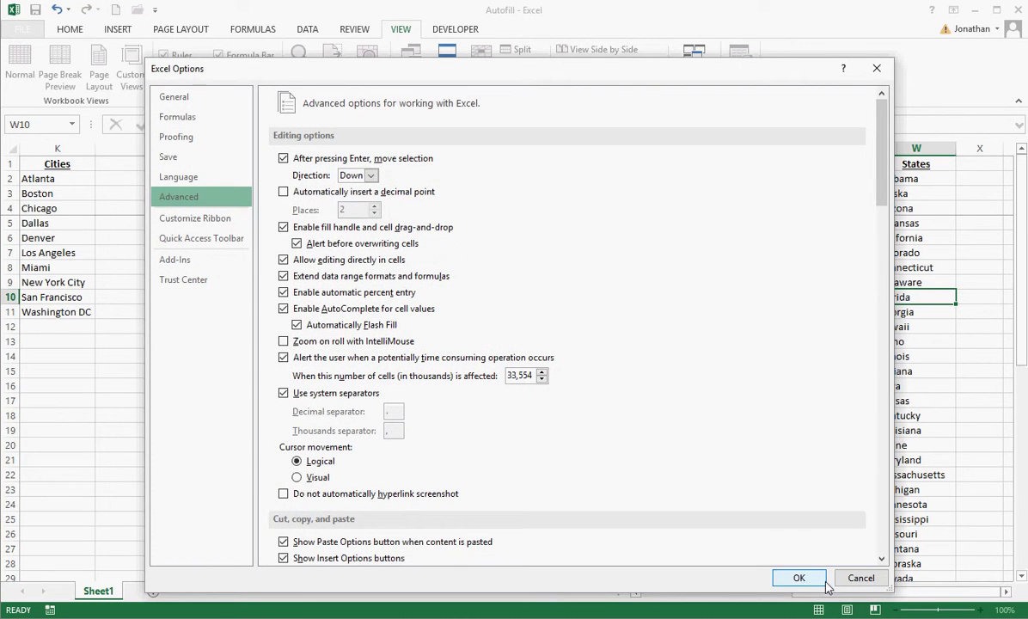
click(796, 582)
Step: Enter Georgia State University in L2 and autofill the Colleges column down to L8
click(331, 340)
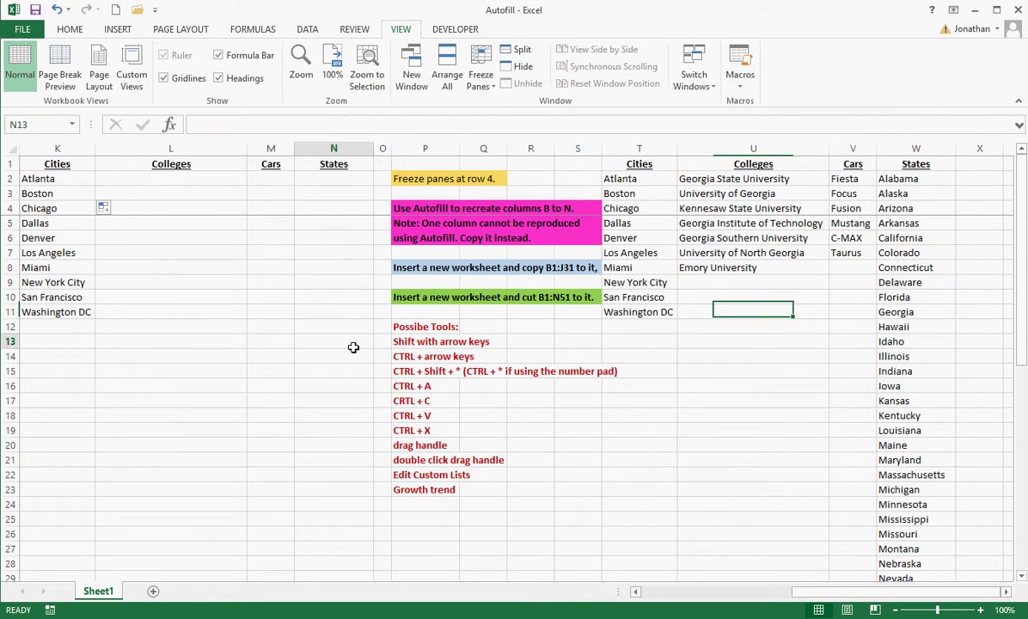
click(190, 178)
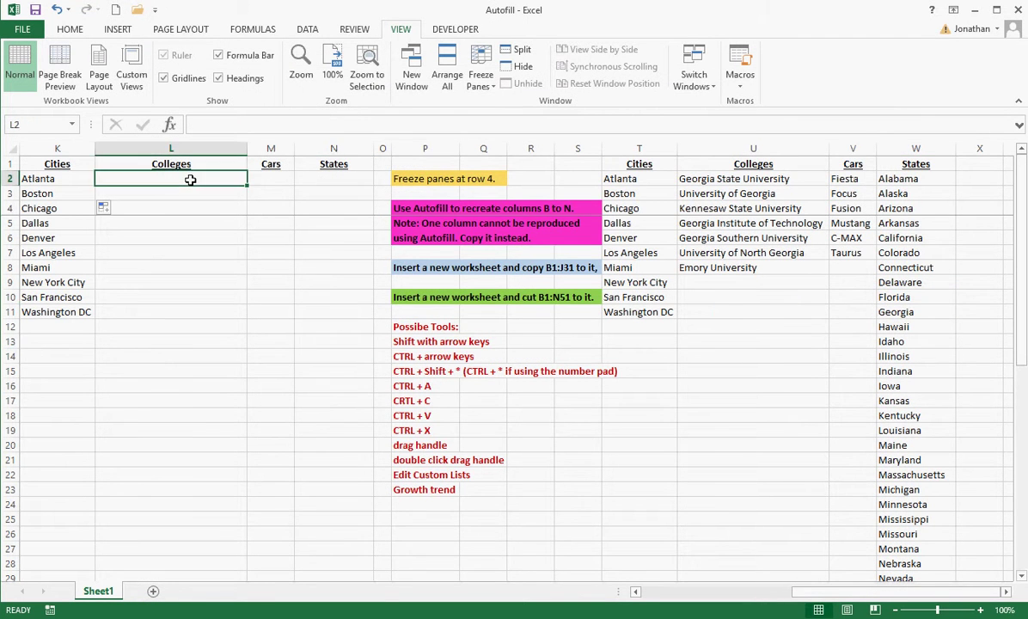
text(Geor)
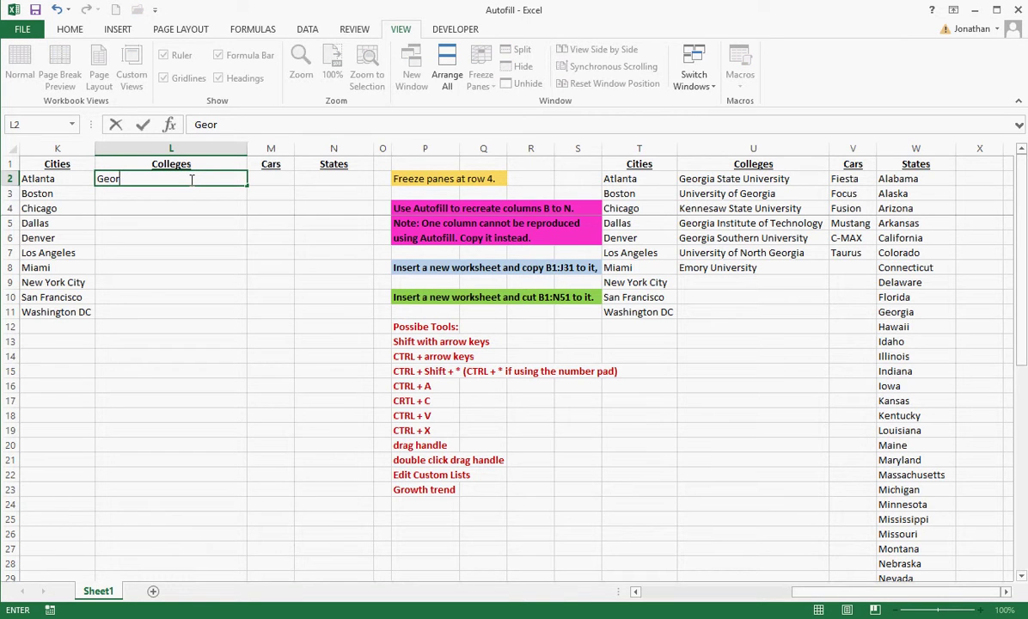
text(gia State Uni)
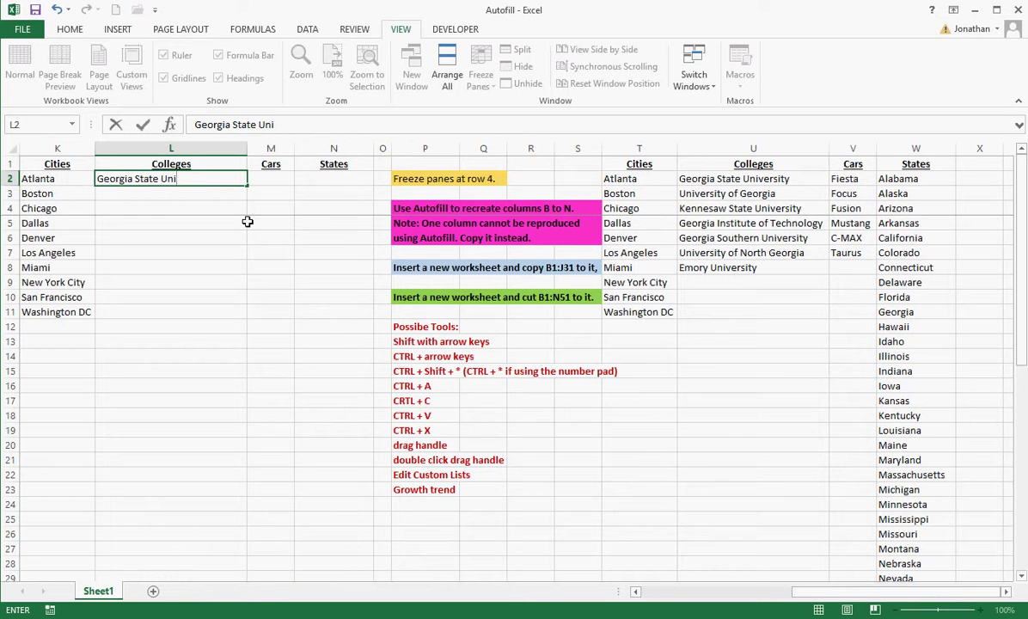
text(oersity)
key(Return)
click(232, 179)
drag(245, 184, 243, 270)
click(198, 267)
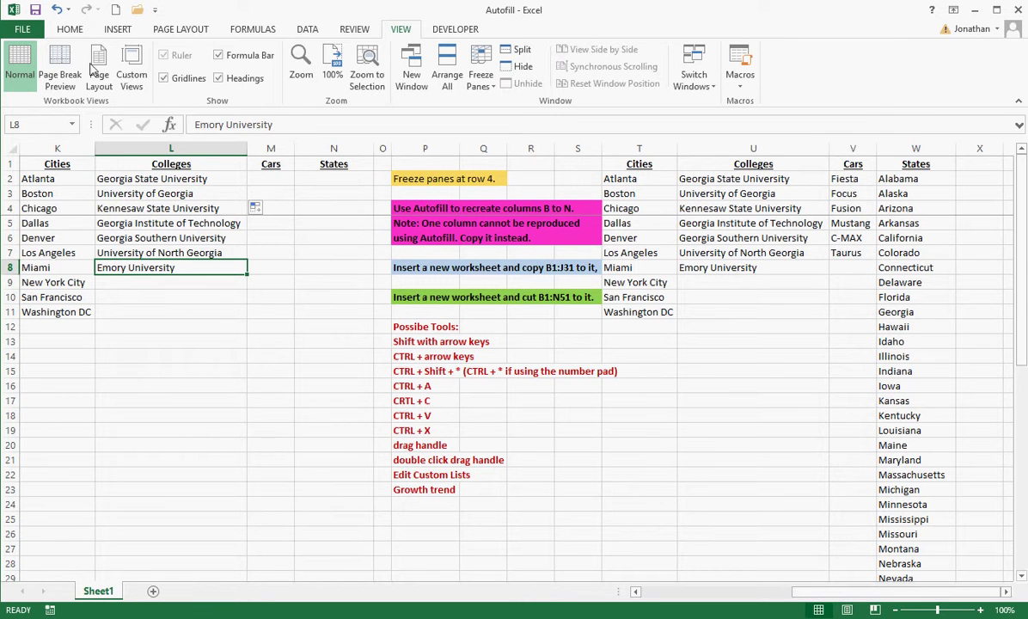
Step: Open the custom lists editor from the advanced options
click(22, 29)
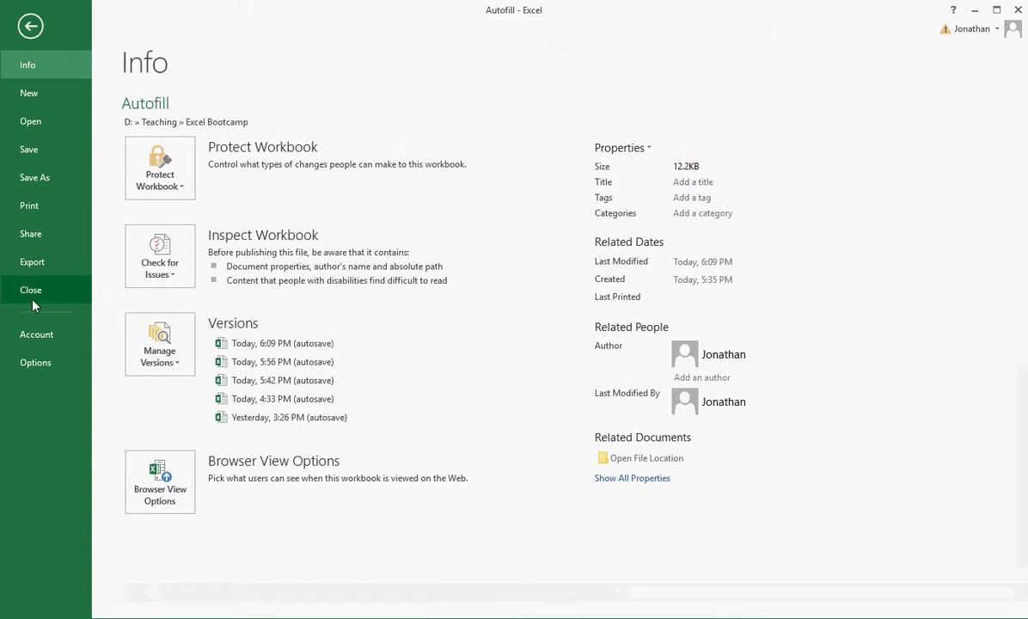
click(30, 361)
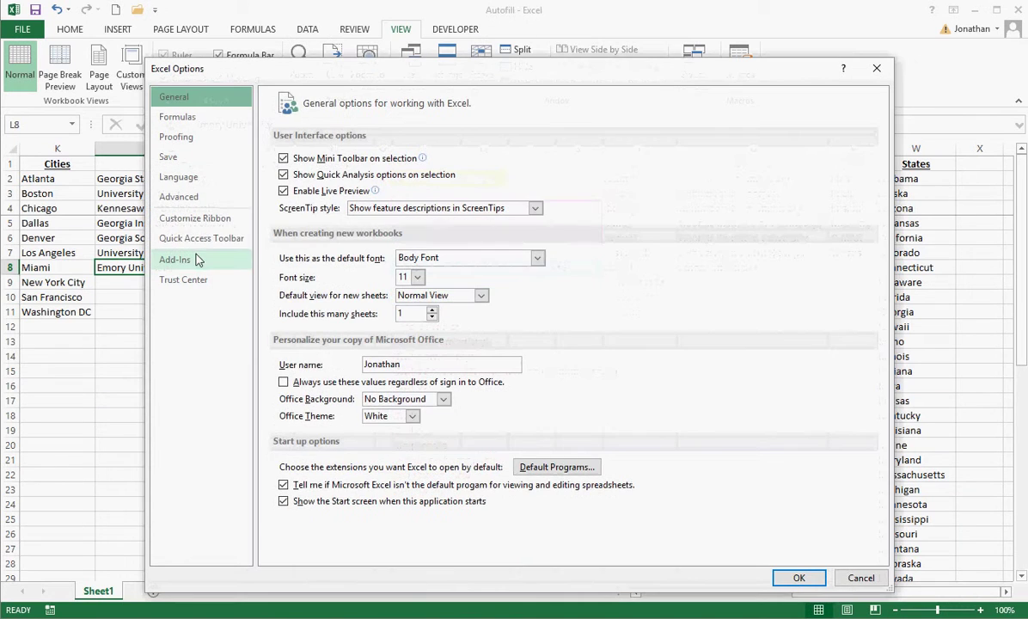
click(191, 196)
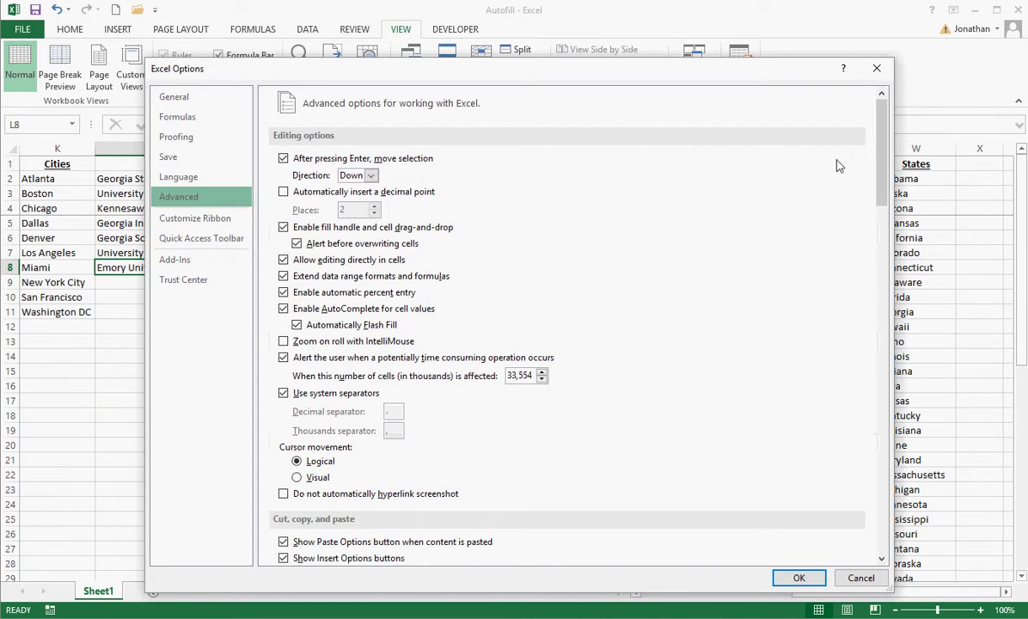
drag(882, 192, 894, 493)
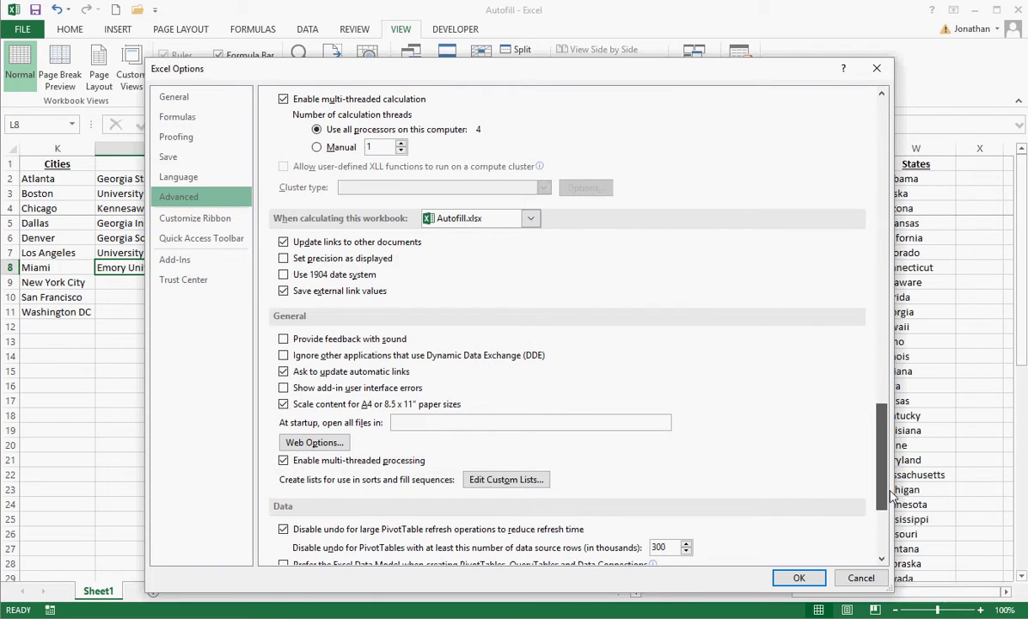
click(532, 484)
Step: Import the cars in V2:V7 as a custom list and save the options
click(521, 427)
drag(837, 178, 837, 248)
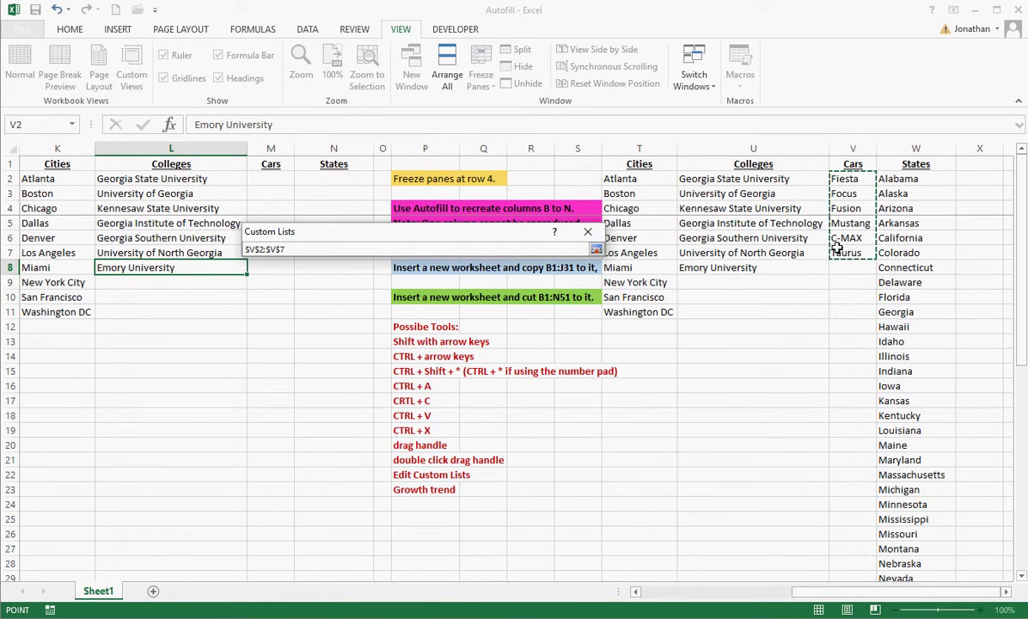
click(596, 249)
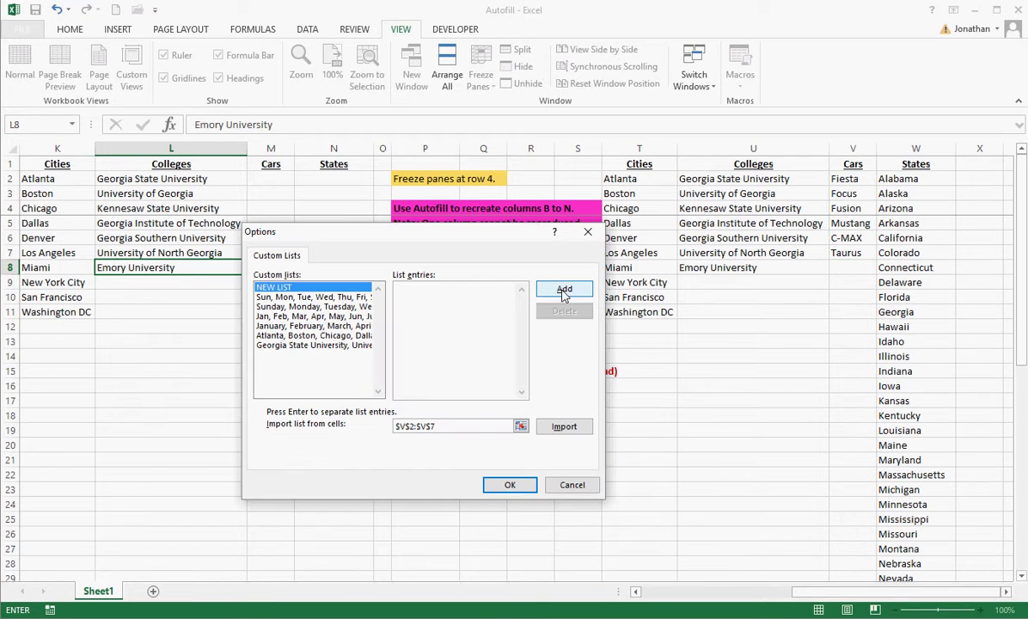
click(558, 427)
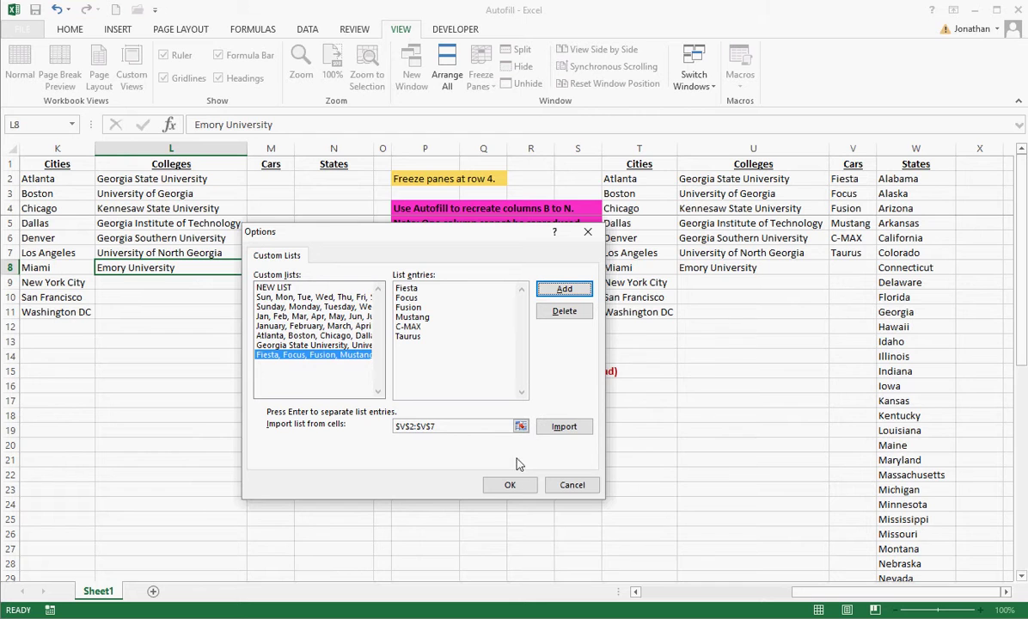
click(511, 486)
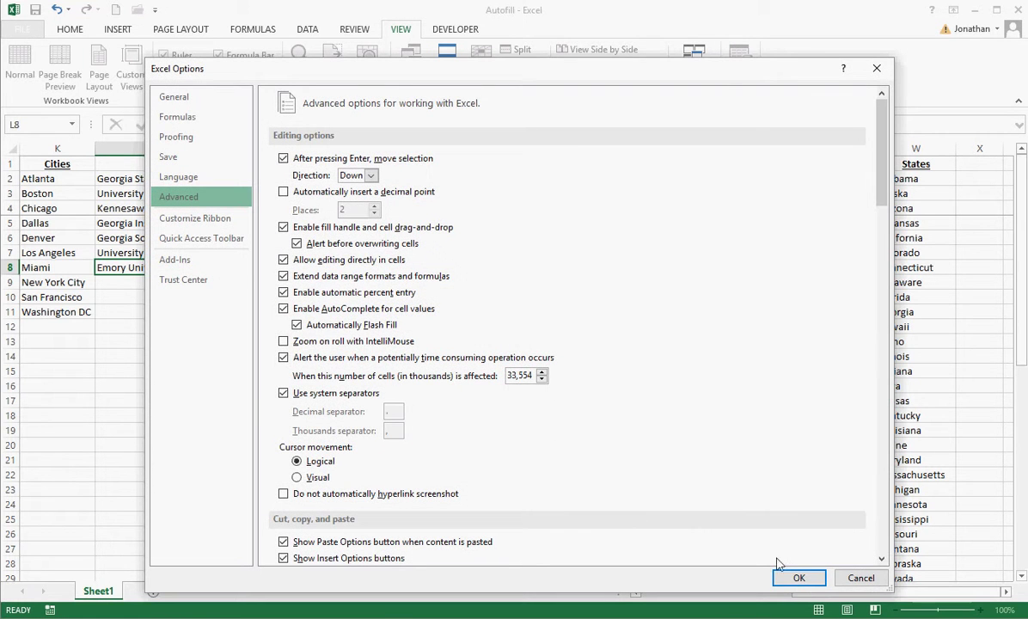
click(798, 577)
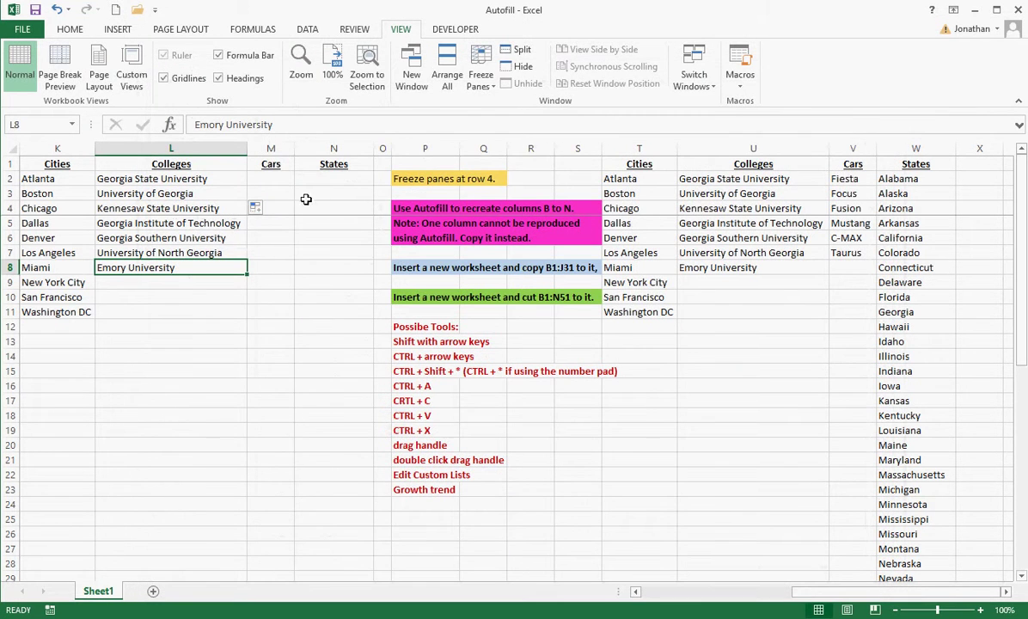
Step: Enter Fiesta in M2 and autofill the Cars column down to M7
click(278, 178)
text(Fies)
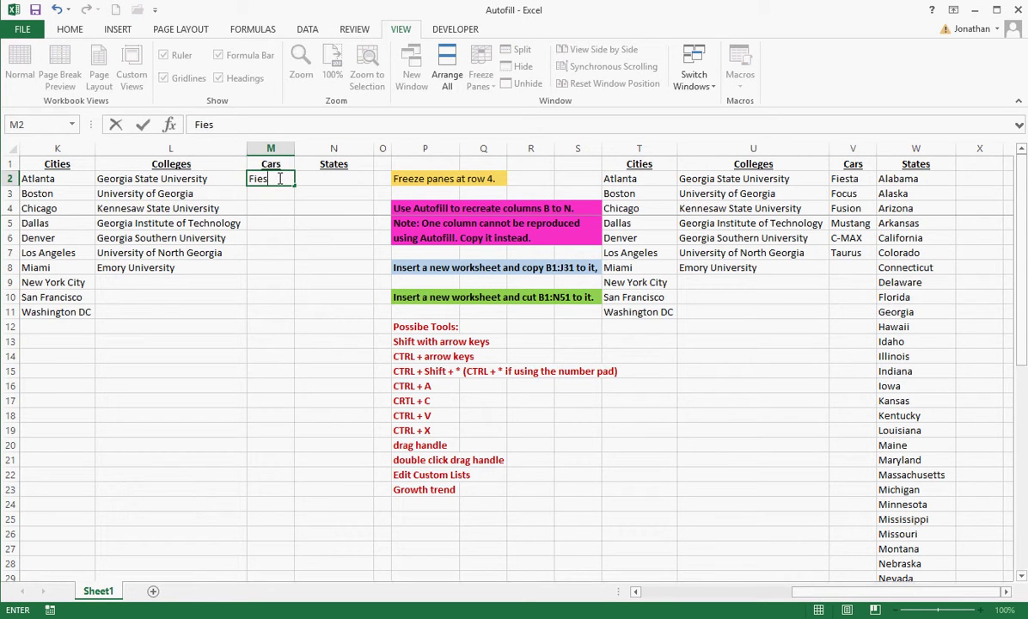
text(ta)
key(Return)
click(276, 178)
drag(289, 186, 293, 257)
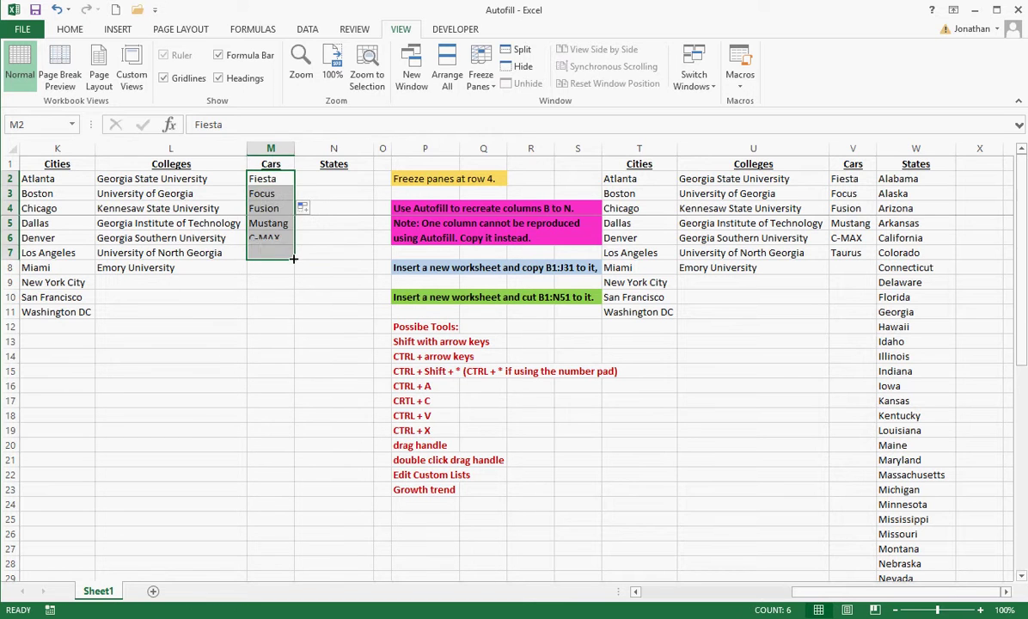
click(328, 300)
Step: Enter 255 in M12 as a temporary note and undo the entry
click(910, 179)
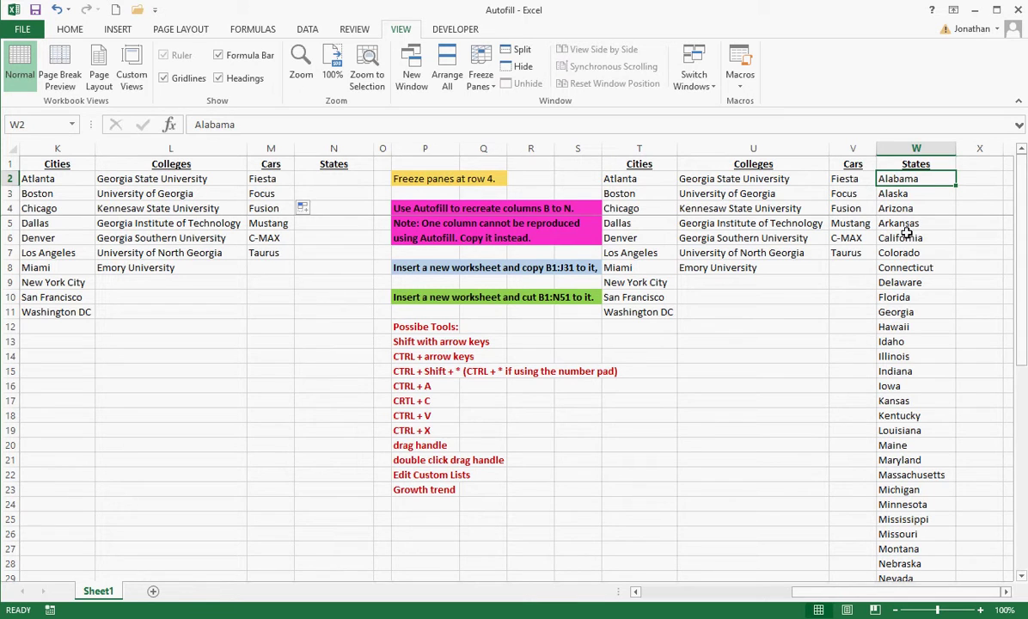
click(267, 326)
text(255)
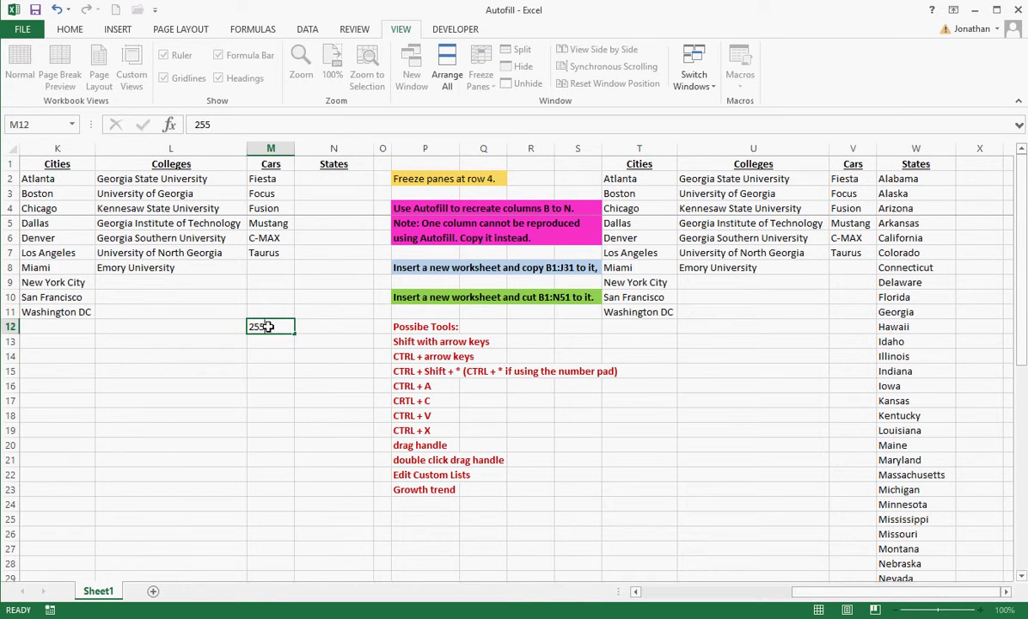
key(Return)
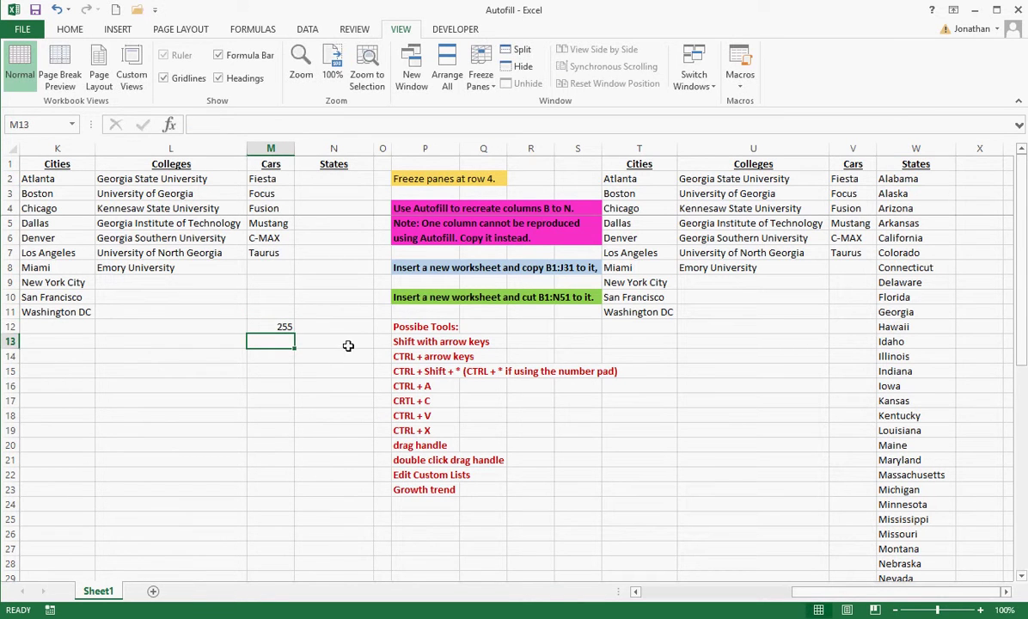
click(56, 10)
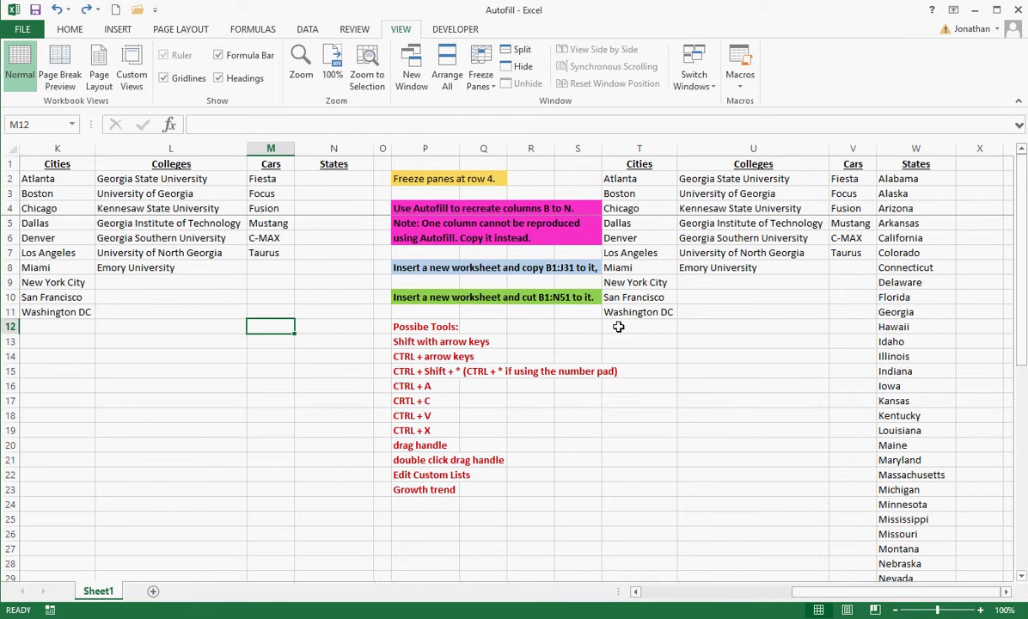
Step: Go back to the start of row 7 to view the recreated columns B to N
click(251, 255)
click(244, 255)
key(Home)
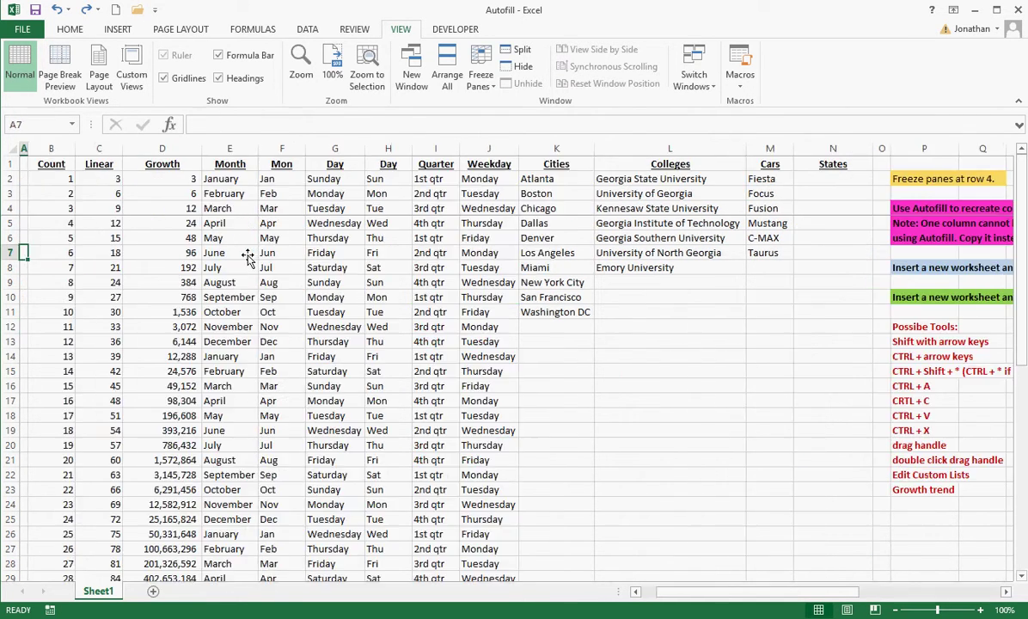